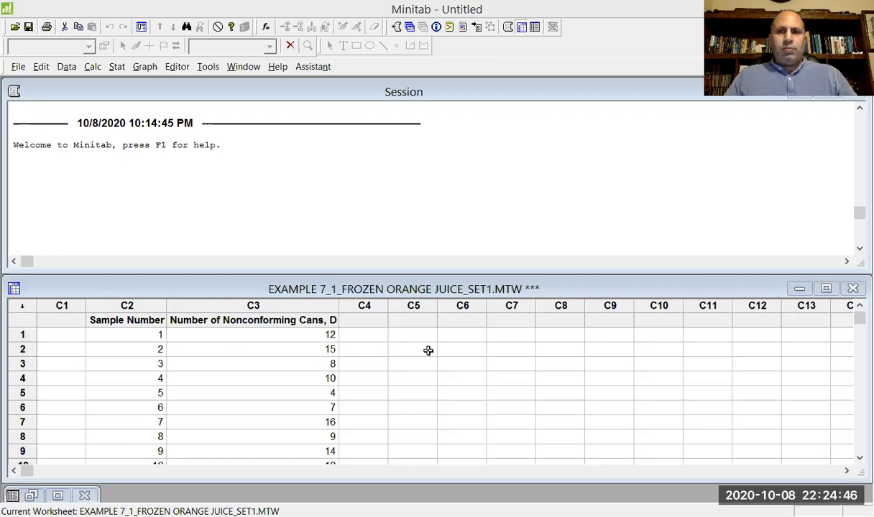
# Review the sample numbers and nonconforming can counts down to the last filled row, then return to the first row
pyautogui.click(857, 461)
pyautogui.click(857, 461)
pyautogui.click(857, 460)
pyautogui.click(858, 460)
pyautogui.moveTo(857, 461); pyautogui.dragTo(858, 460)
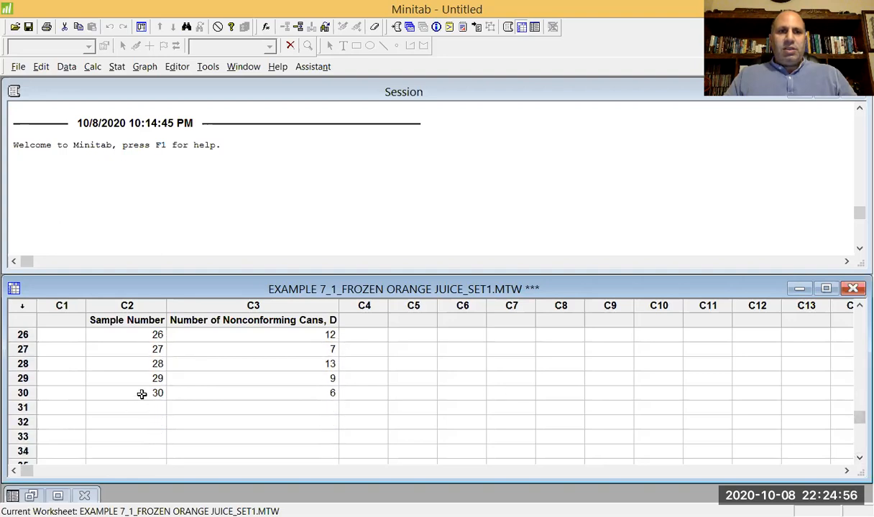
pyautogui.click(291, 392)
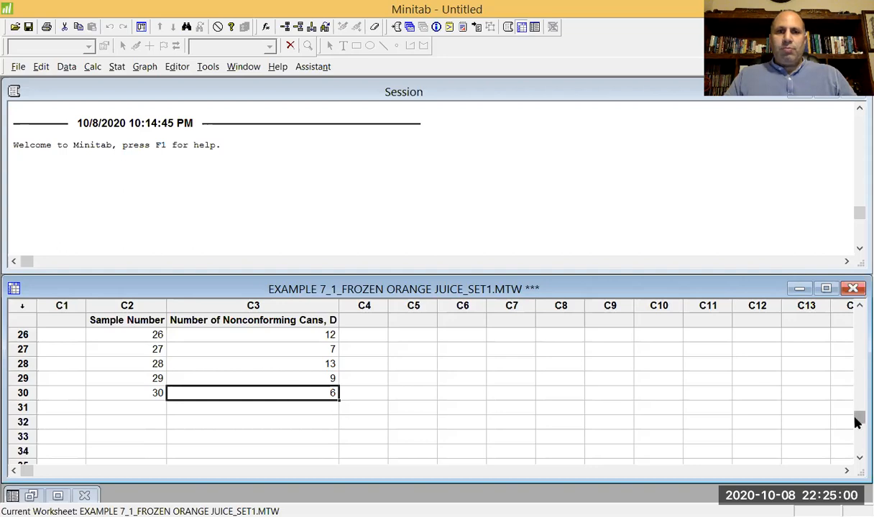
pyautogui.moveTo(857, 419); pyautogui.dragTo(858, 318)
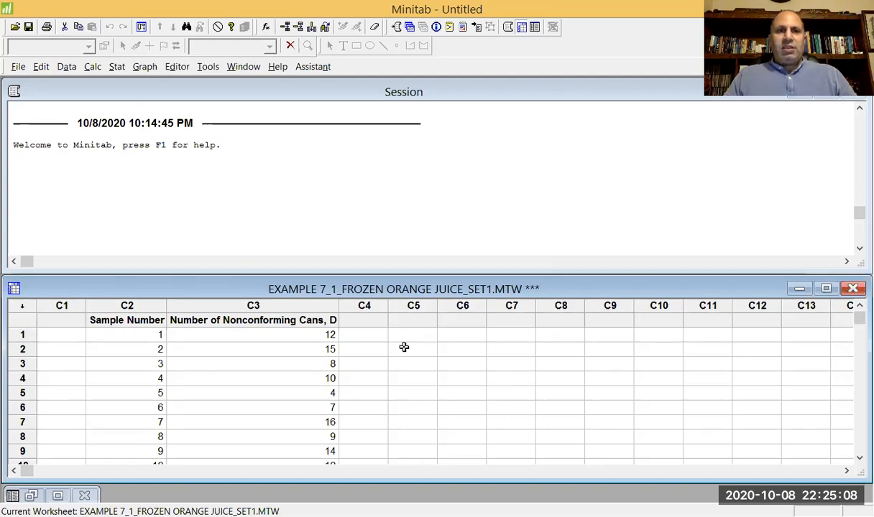
# Set up a P attributes control chart of 'Number of Nonconforming Cans, D' with a subgroup size of 50
pyautogui.click(117, 68)
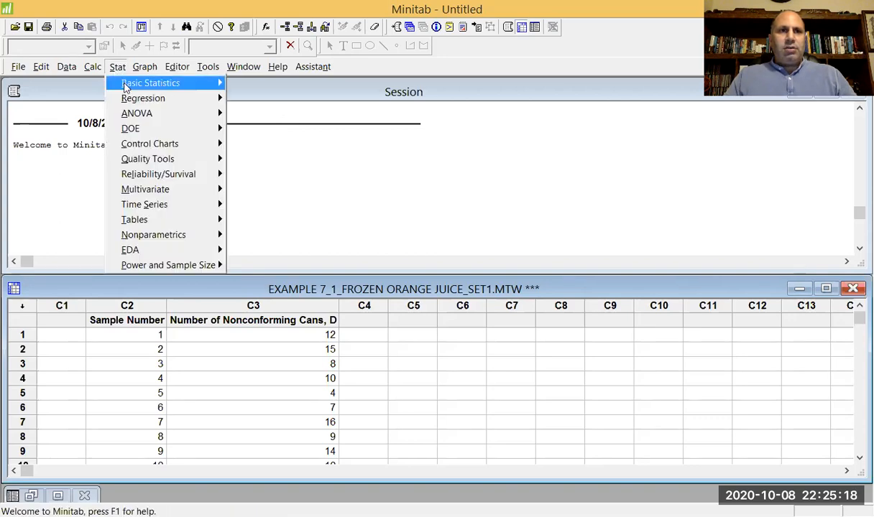
pyautogui.moveTo(164, 149)
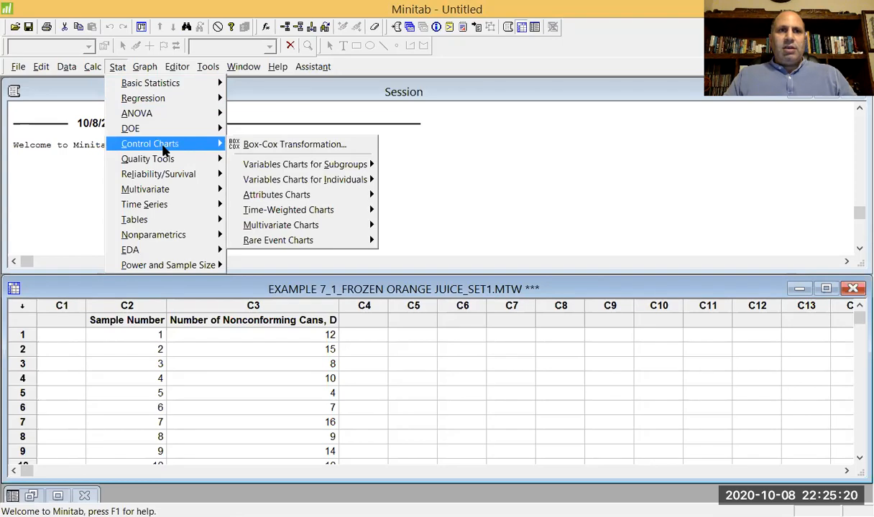
pyautogui.moveTo(277, 199)
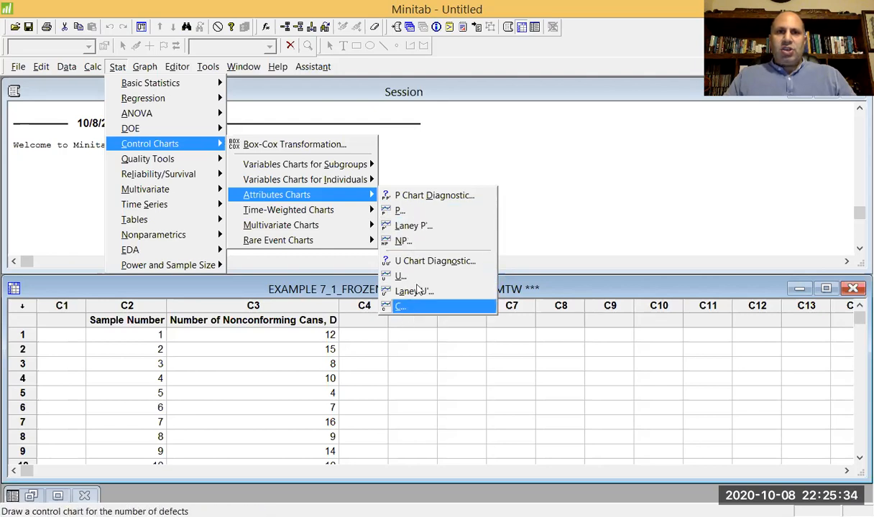
pyautogui.click(408, 212)
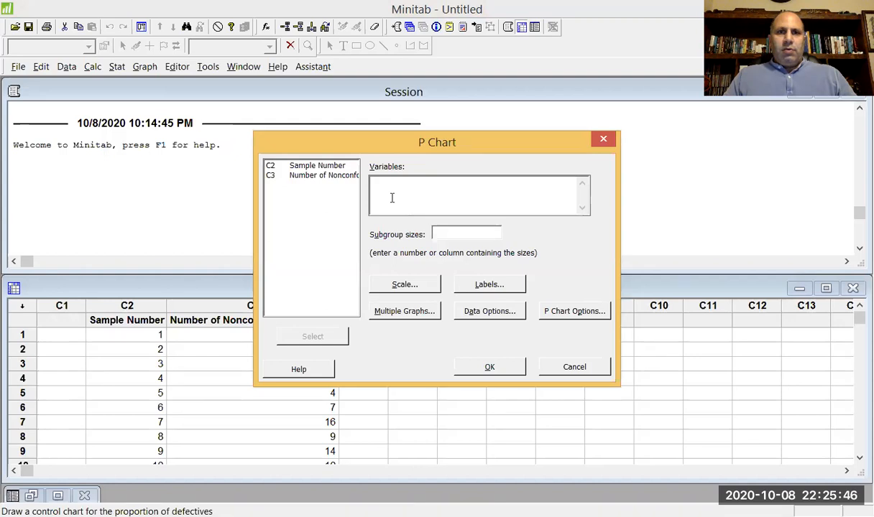
pyautogui.moveTo(303, 141); pyautogui.dragTo(296, 222)
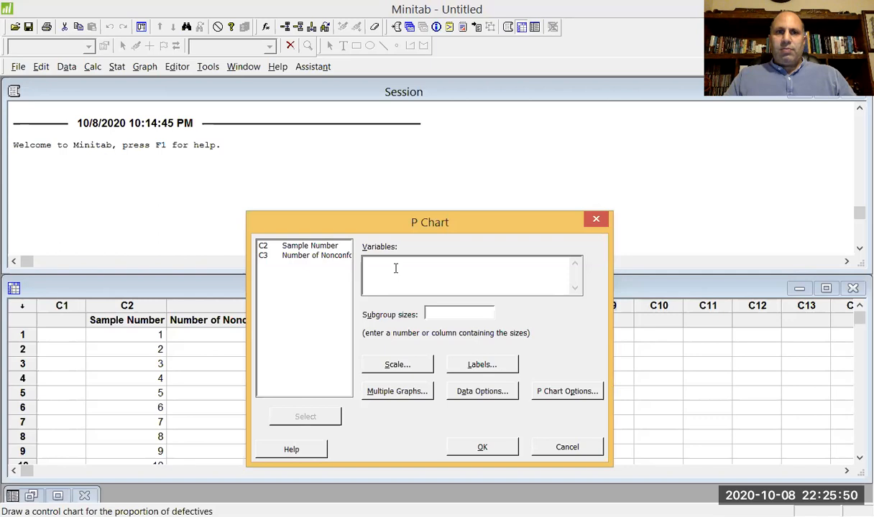
pyautogui.doubleClick(314, 258)
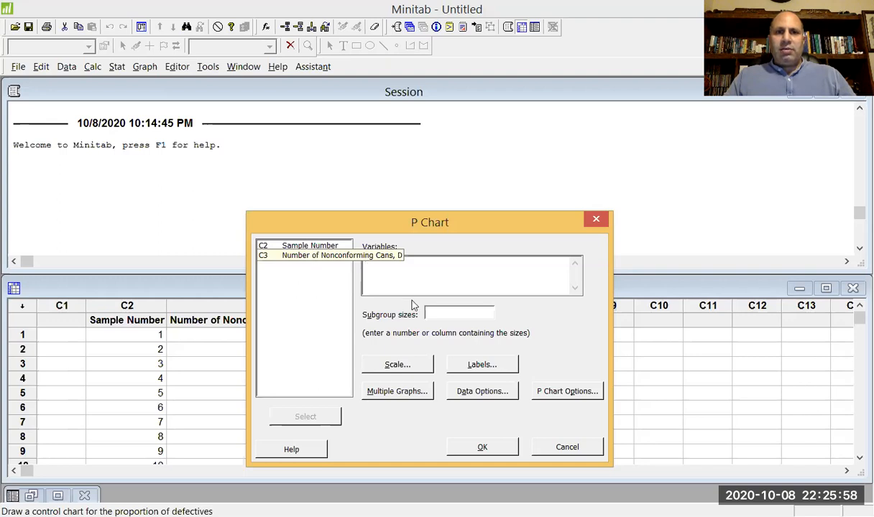
pyautogui.click(458, 313)
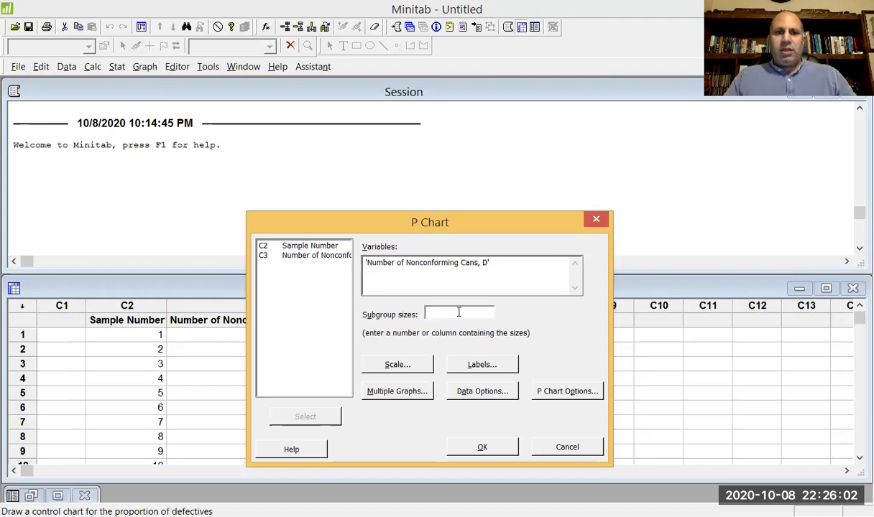
pyautogui.write('50')
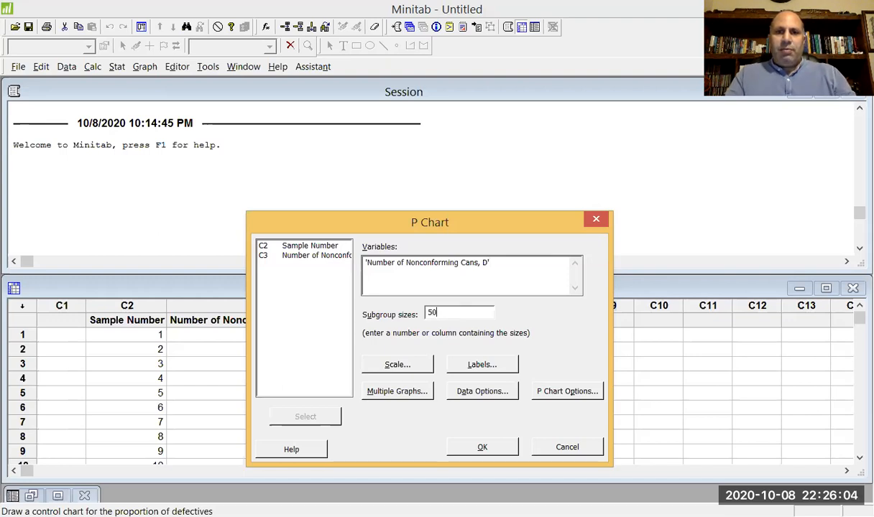
# Examine the P chart options for parameters, estimation, standard deviation limits, tests, stages and display
pyautogui.click(548, 391)
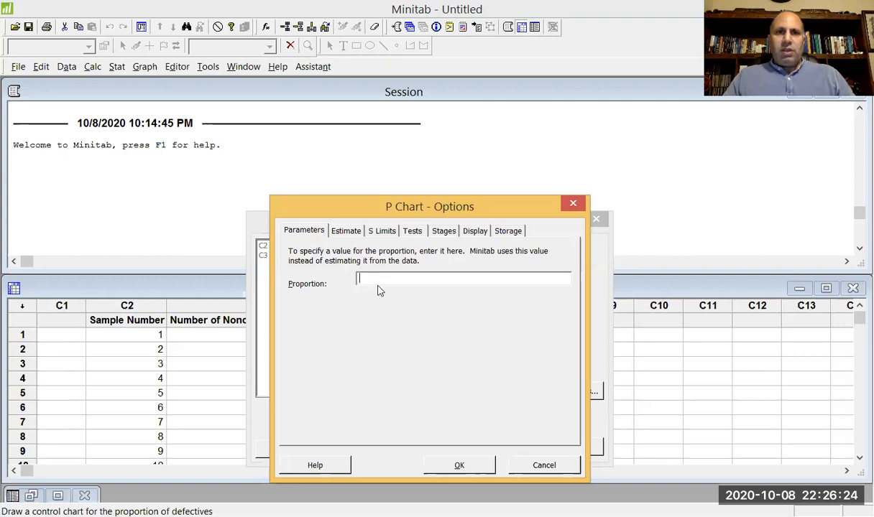
pyautogui.click(345, 230)
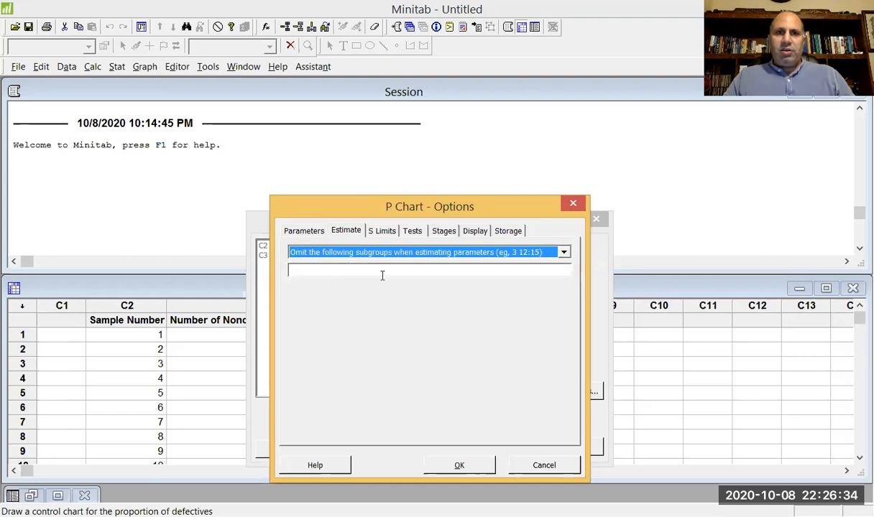
pyautogui.click(445, 253)
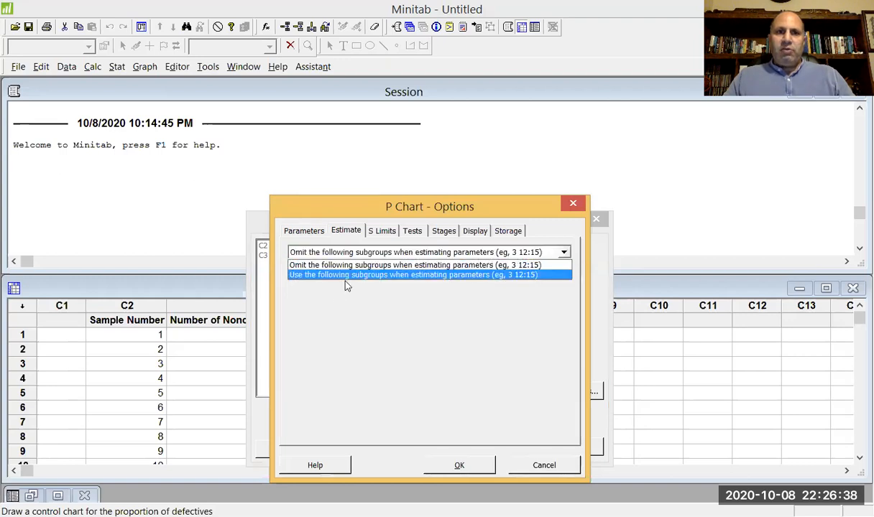
pyautogui.click(464, 265)
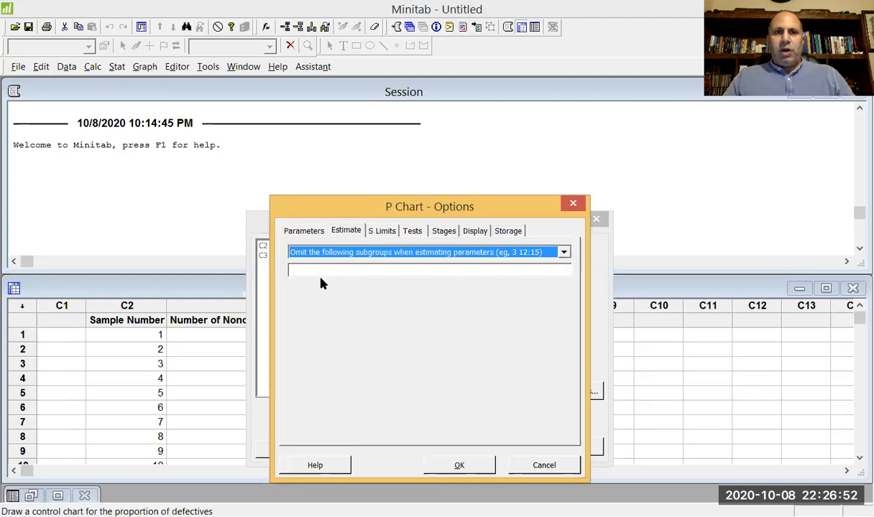
pyautogui.click(383, 230)
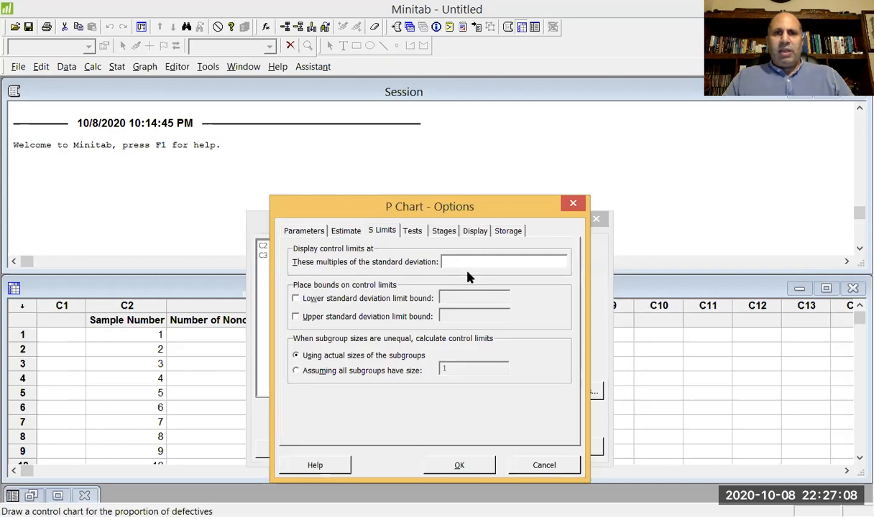
pyautogui.click(413, 231)
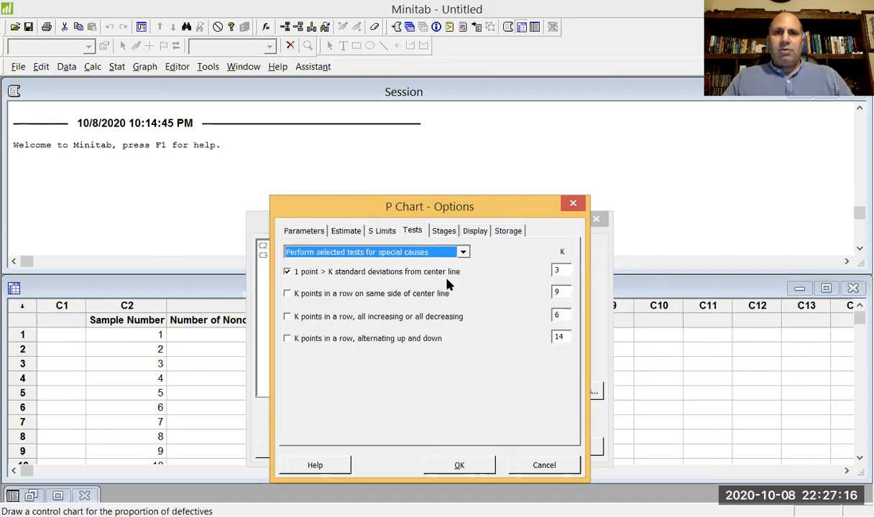
pyautogui.click(447, 234)
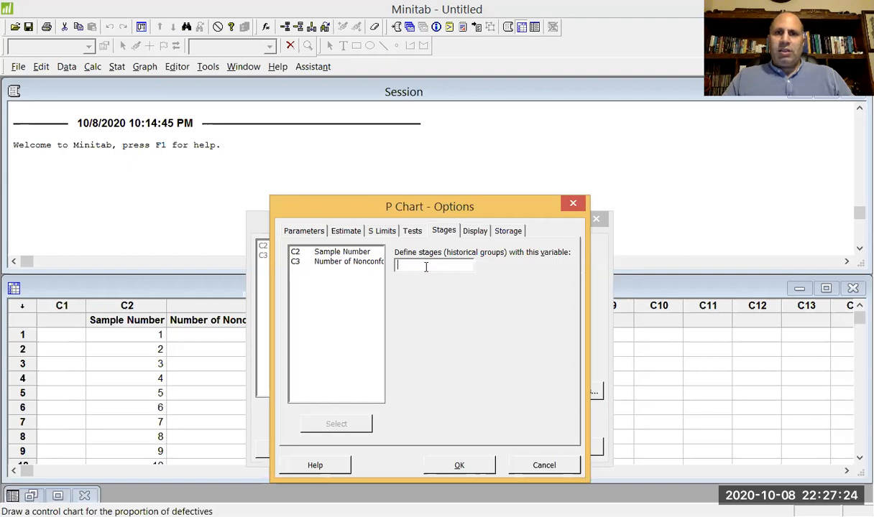
pyautogui.click(477, 235)
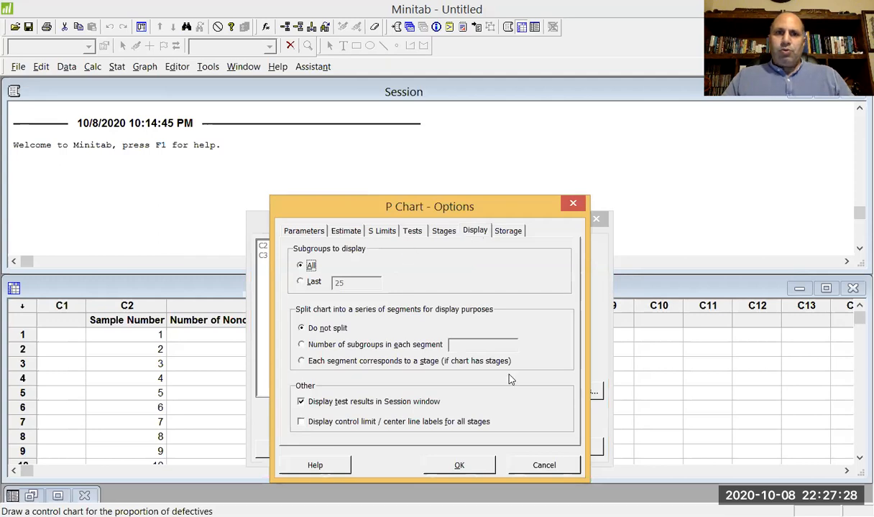
# Enable storing the proportions estimate in the P chart options and generate the chart
pyautogui.click(516, 238)
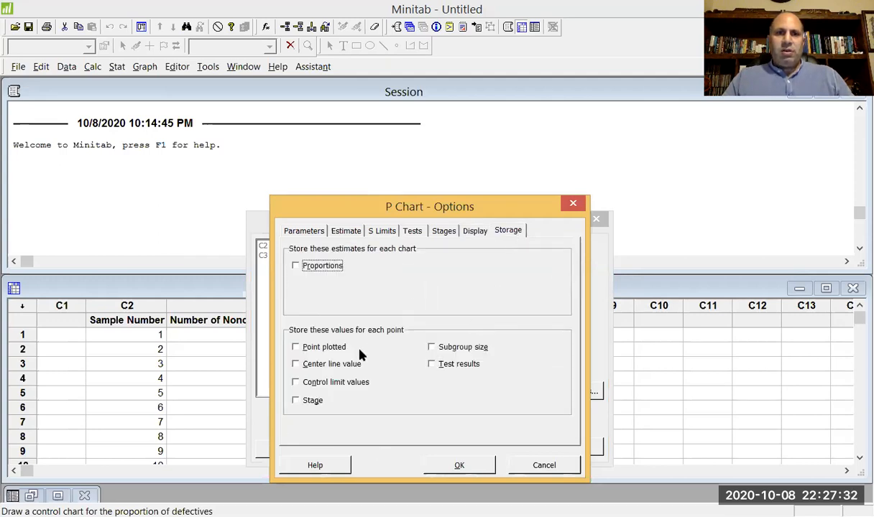
pyautogui.click(296, 267)
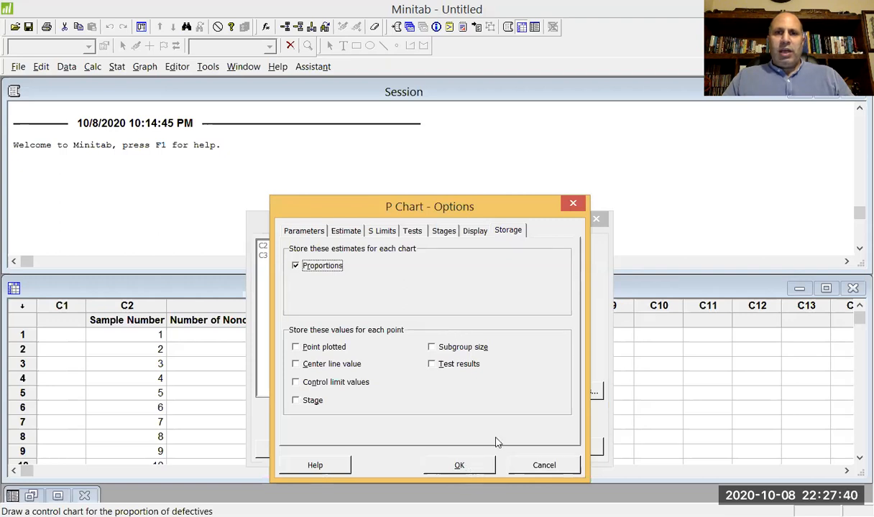
pyautogui.click(460, 466)
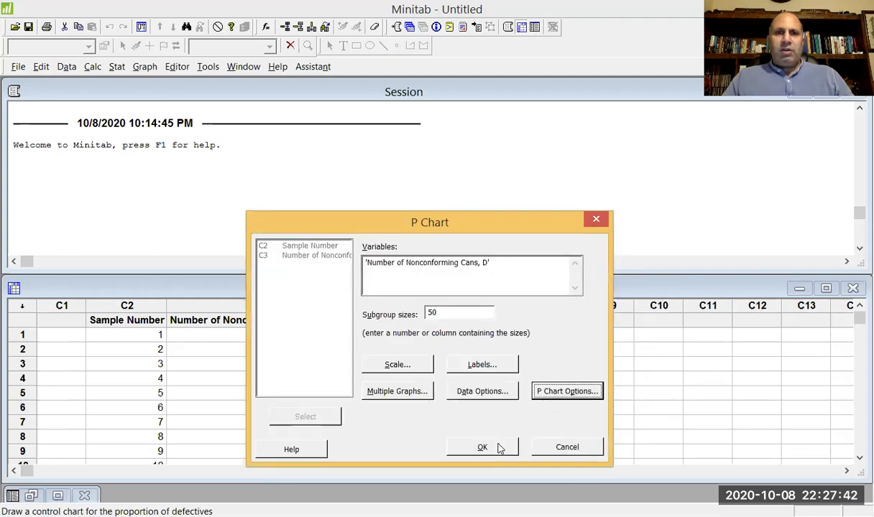
pyautogui.click(482, 447)
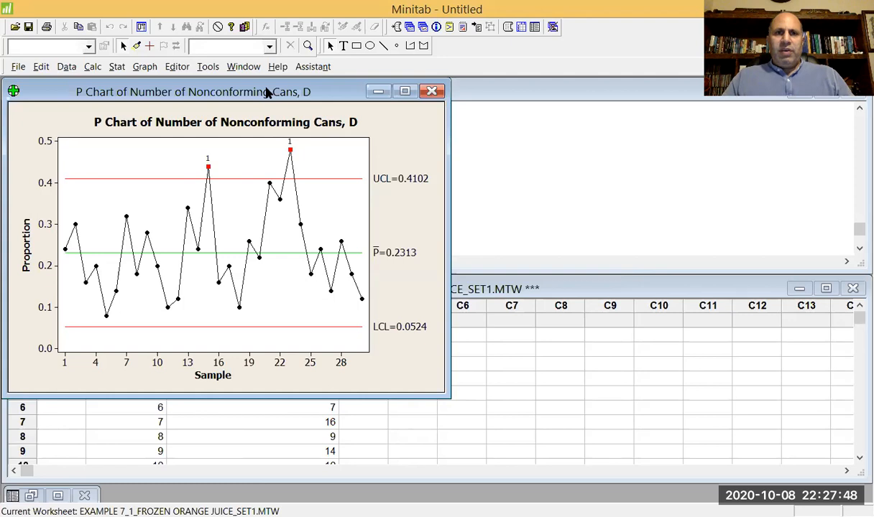
# Inspect the flagged points on the P chart alongside the session test results, and close the graph without saving it
pyautogui.moveTo(266, 92); pyautogui.dragTo(450, 190)
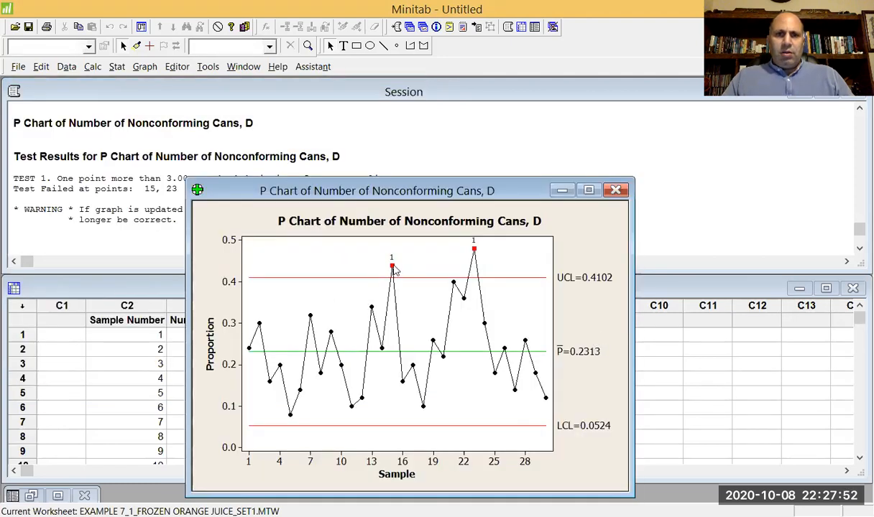
pyautogui.moveTo(393, 270)
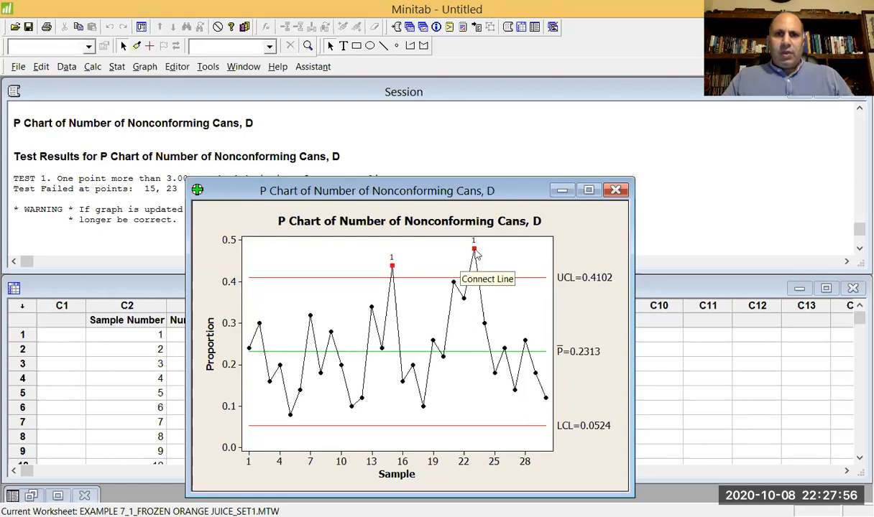
pyautogui.moveTo(474, 253)
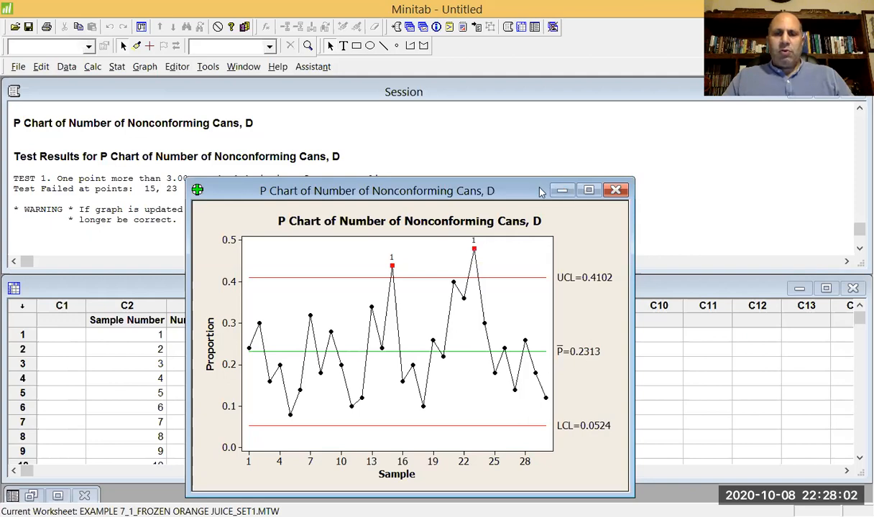
pyautogui.moveTo(540, 191); pyautogui.dragTo(571, 170)
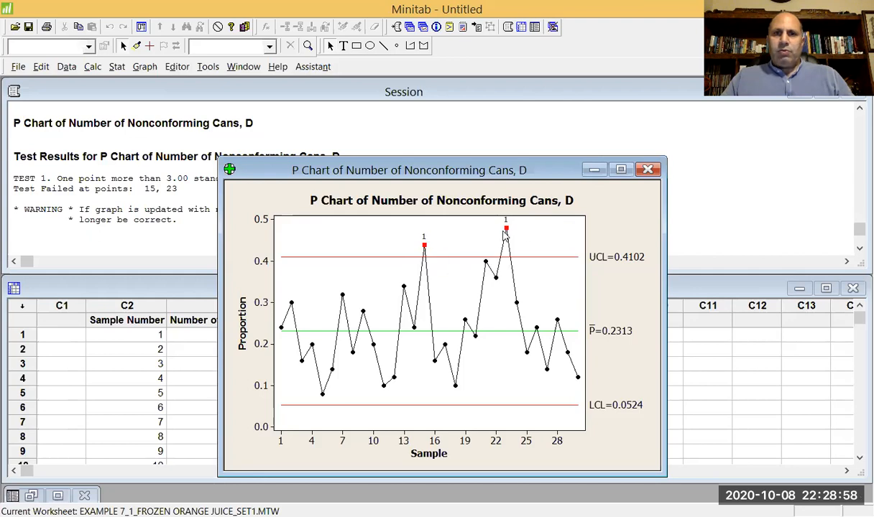
pyautogui.click(647, 169)
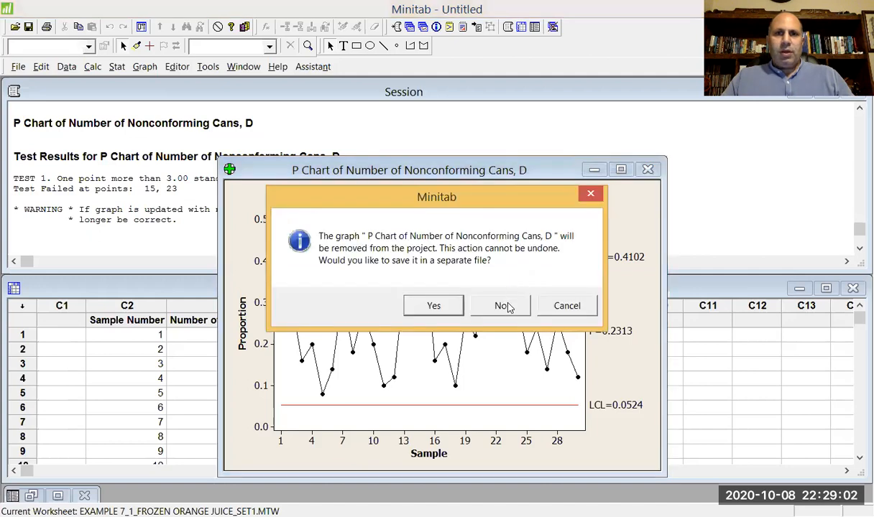
pyautogui.click(504, 306)
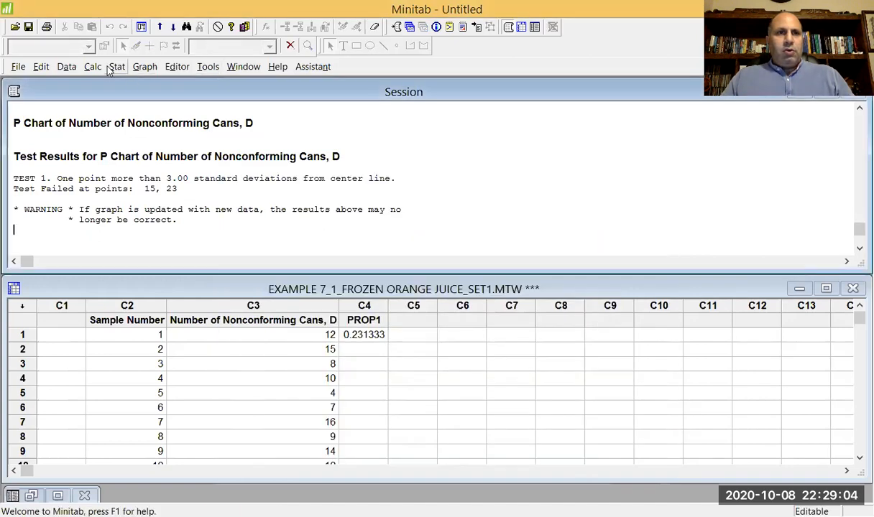
# Regenerate the P chart of 'Number of Nonconforming Cans, D' with subgroups 15 and 23 omitted when estimating parameters
pyautogui.click(118, 66)
pyautogui.moveTo(151, 146)
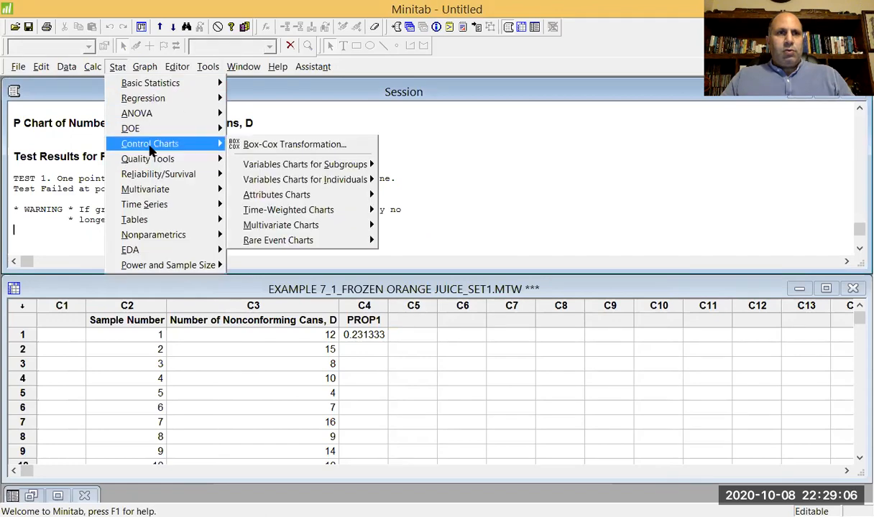
pyautogui.moveTo(287, 196)
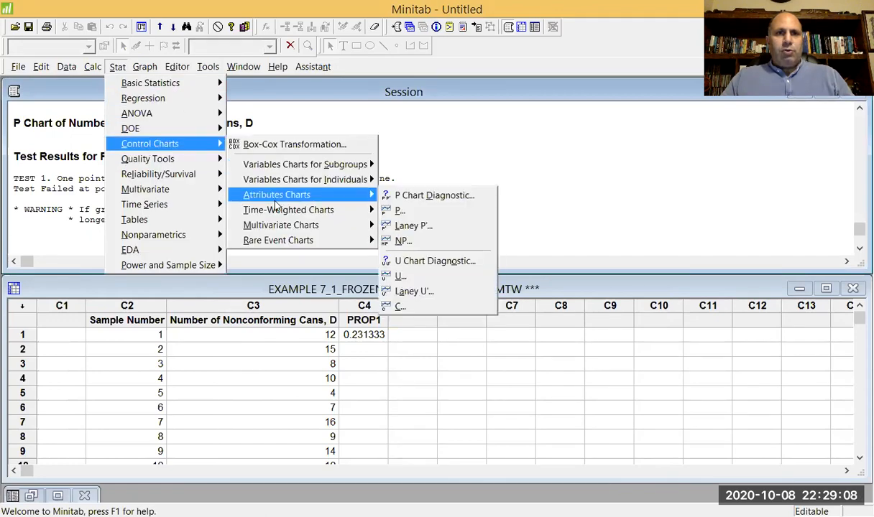
pyautogui.click(406, 214)
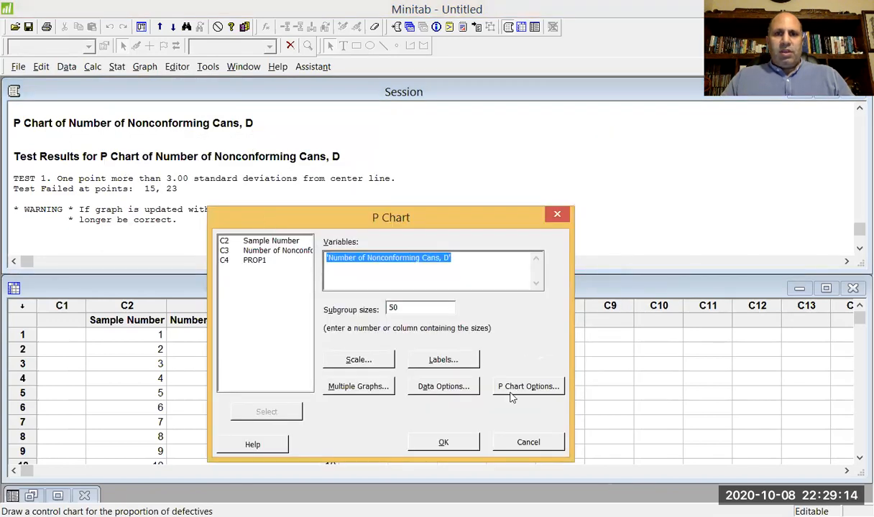
pyautogui.click(528, 386)
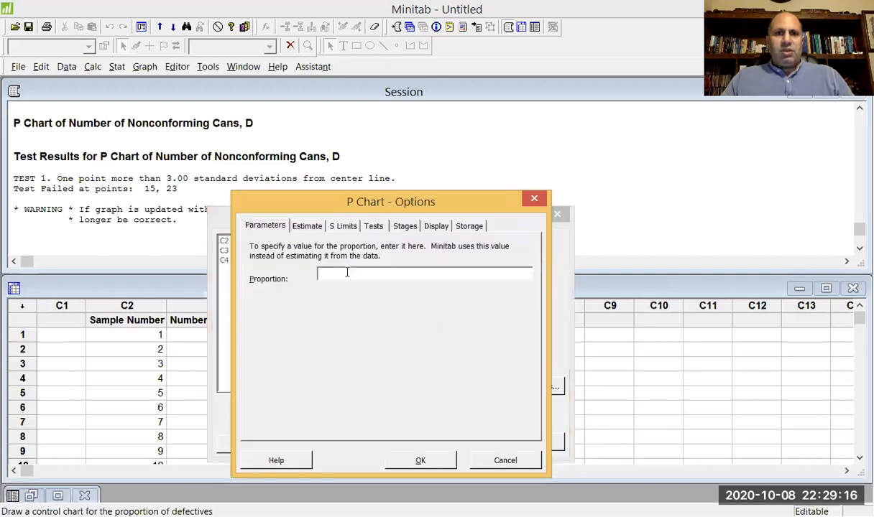
pyautogui.click(303, 227)
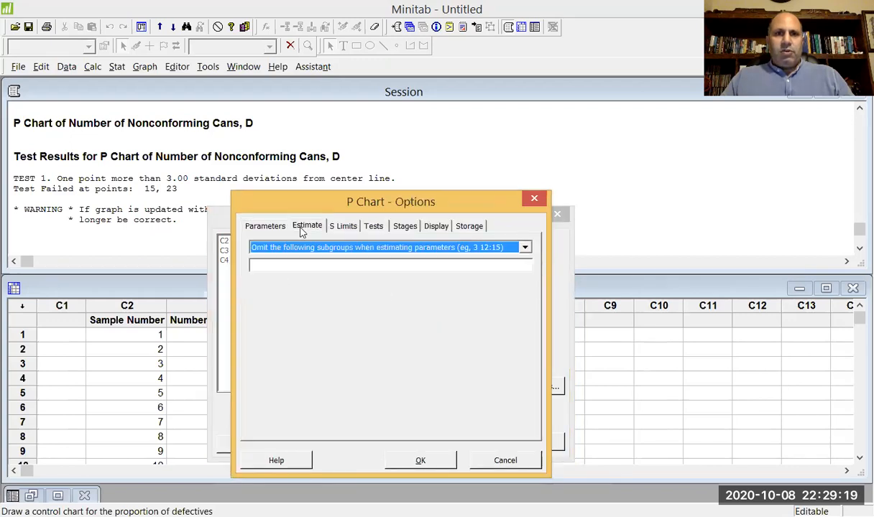
pyautogui.click(267, 266)
pyautogui.write('15')
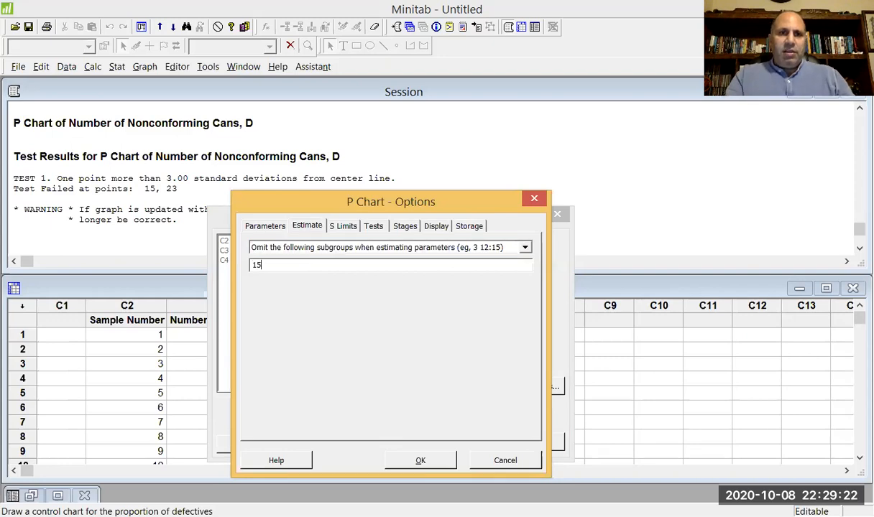
pyautogui.write(' 23')
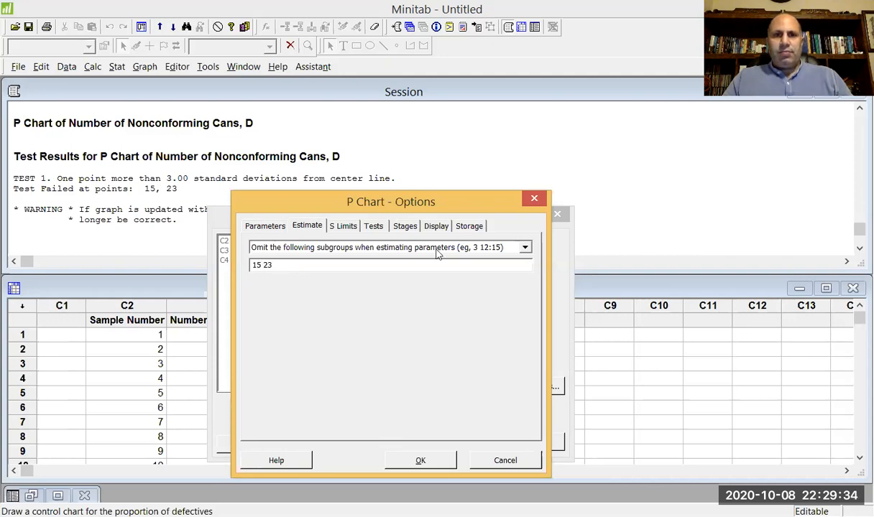
pyautogui.click(421, 461)
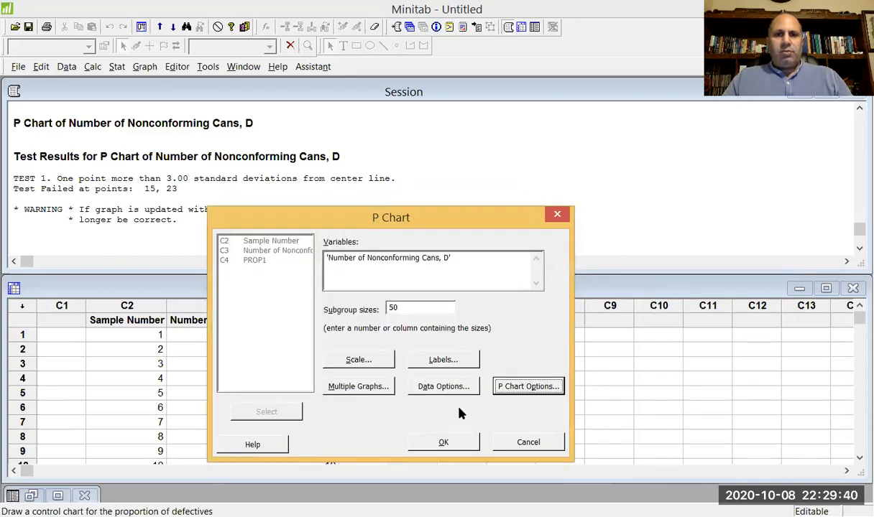
pyautogui.click(443, 443)
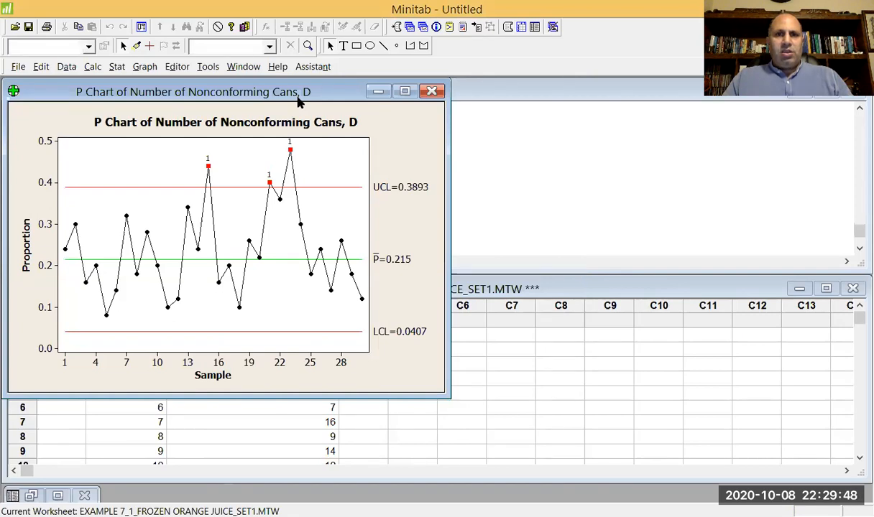
# Inspect the revised P chart's flagged points and limits alongside the session test results, and close the graph without saving it
pyautogui.moveTo(299, 101); pyautogui.dragTo(374, 191)
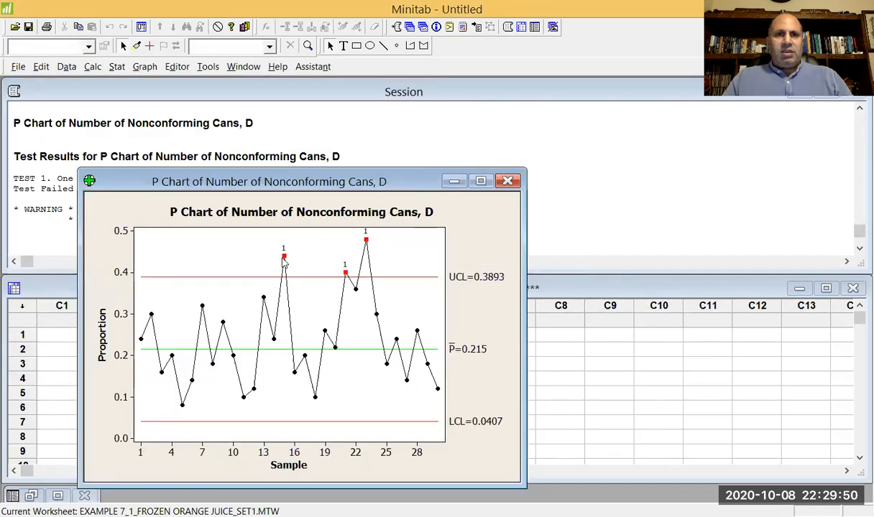
pyautogui.moveTo(283, 262)
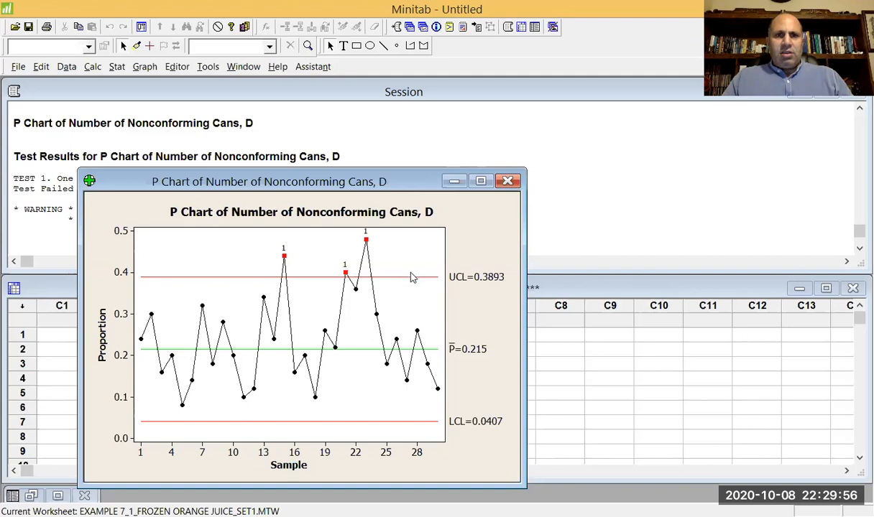
pyautogui.moveTo(402, 283)
pyautogui.moveTo(347, 278)
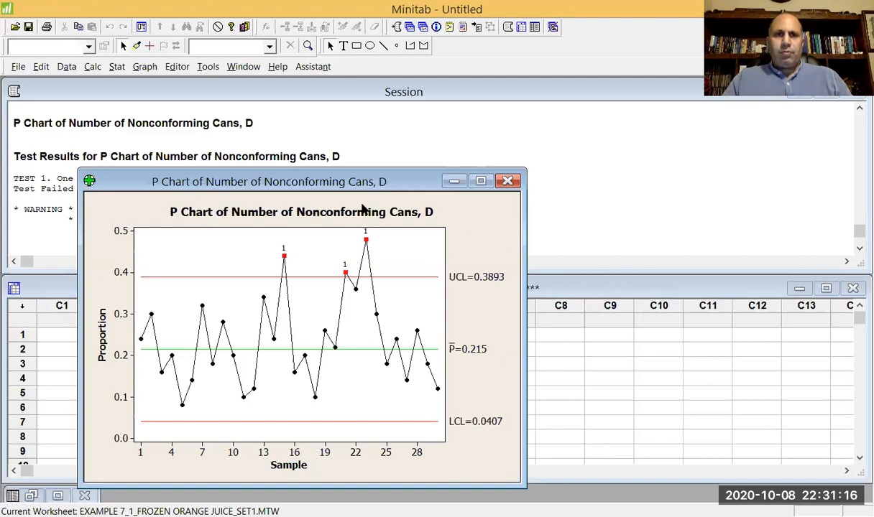
pyautogui.moveTo(334, 190); pyautogui.dragTo(332, 196)
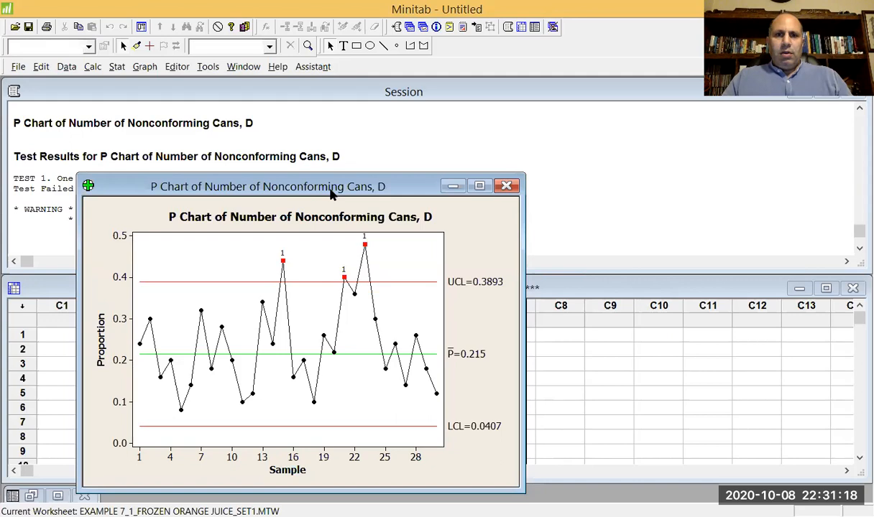
pyautogui.moveTo(331, 190); pyautogui.dragTo(285, 215)
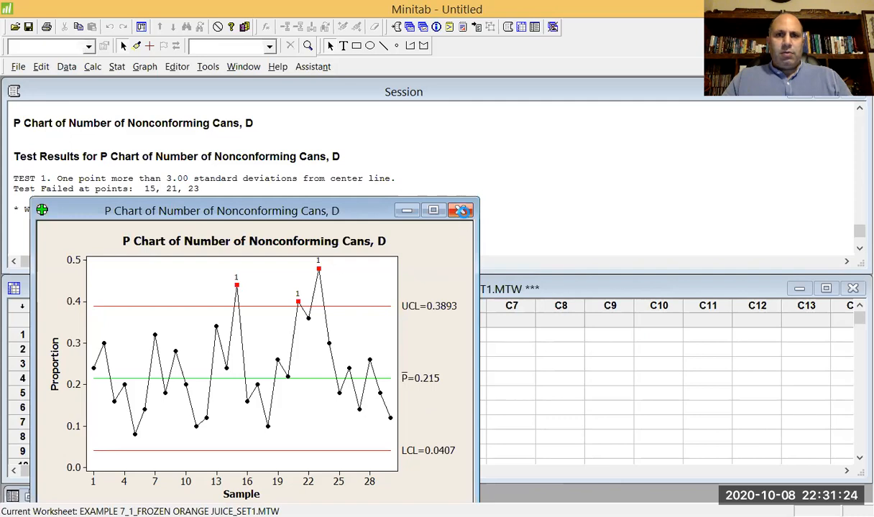
pyautogui.click(464, 210)
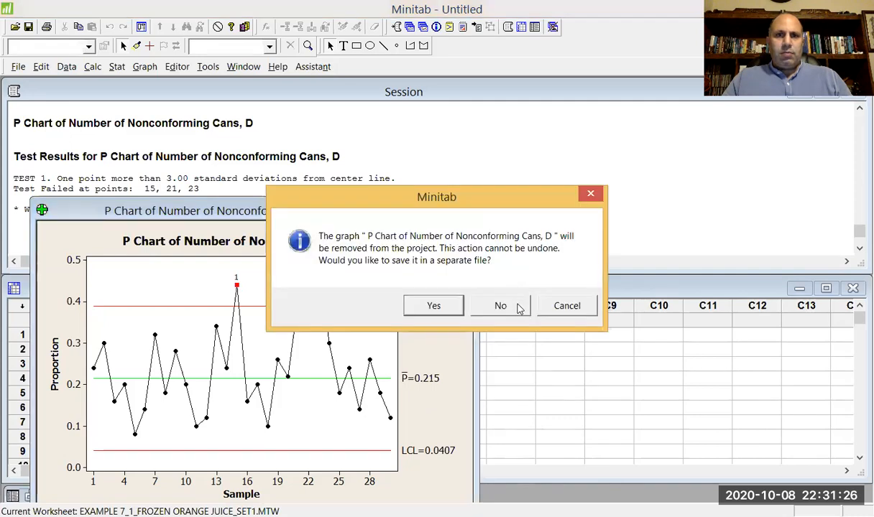
pyautogui.click(500, 305)
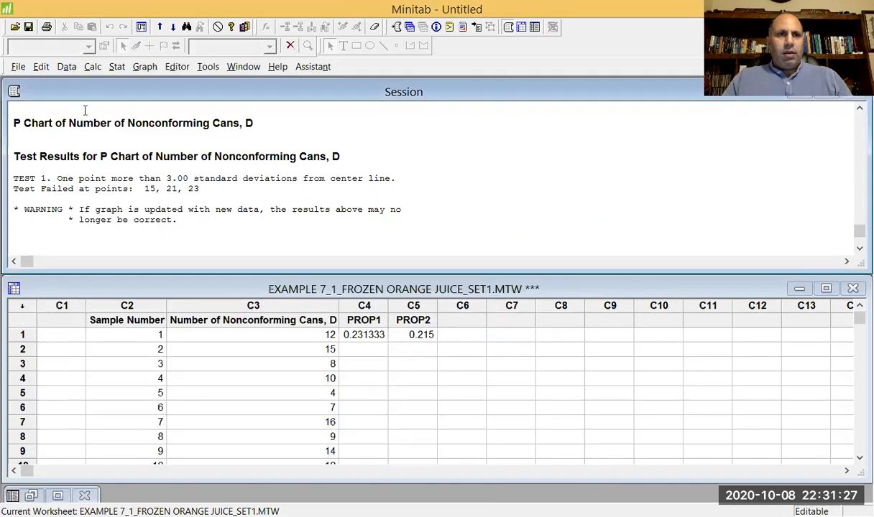
# Add the recent worksheet EXAMPLE 7_1_FROZEN ORANGE JUICE_SET2.MTW to the project and reposition its window over the first worksheet
pyautogui.click(19, 66)
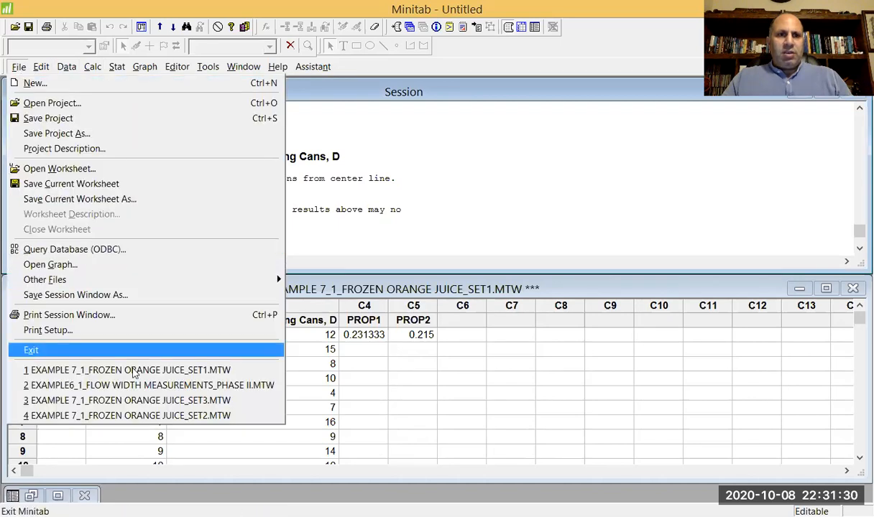
pyautogui.click(158, 415)
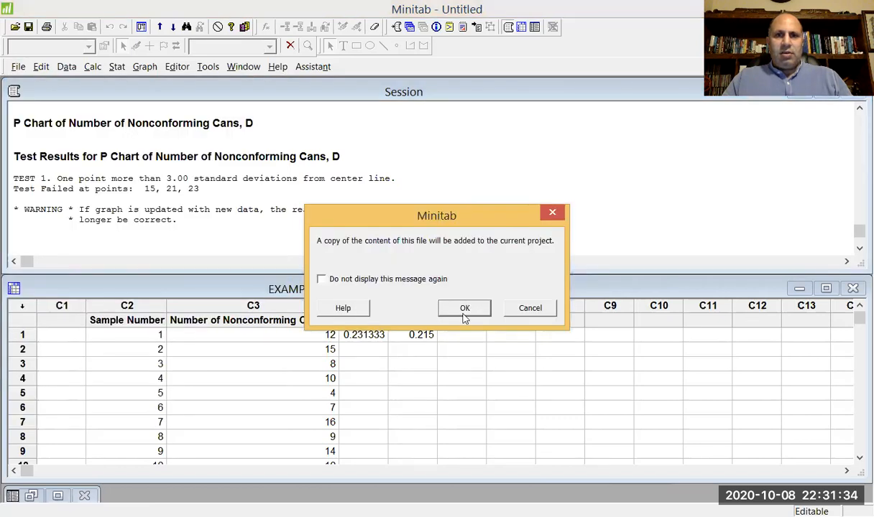
pyautogui.click(464, 309)
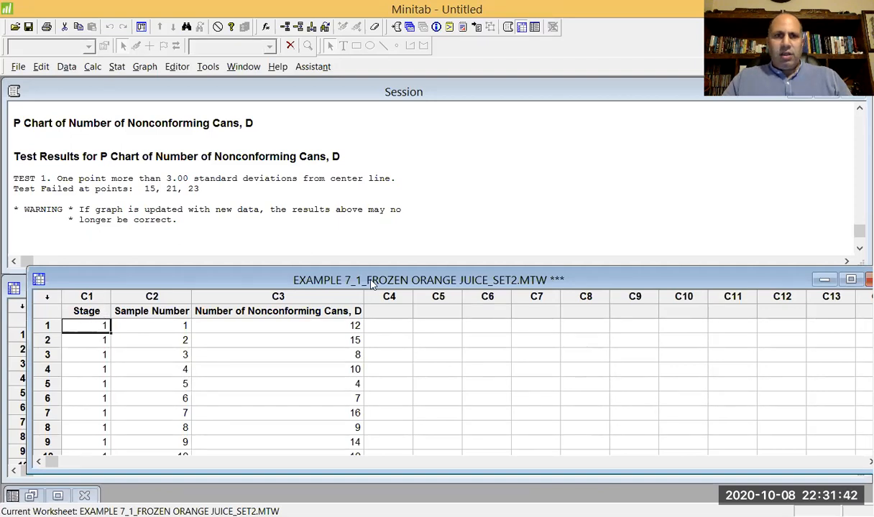
pyautogui.moveTo(357, 281); pyautogui.dragTo(329, 281)
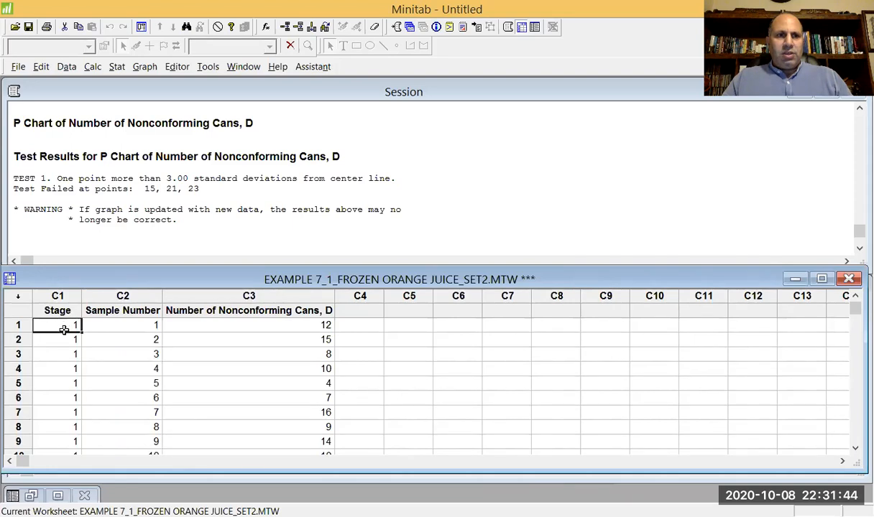
pyautogui.moveTo(435, 274); pyautogui.dragTo(436, 238)
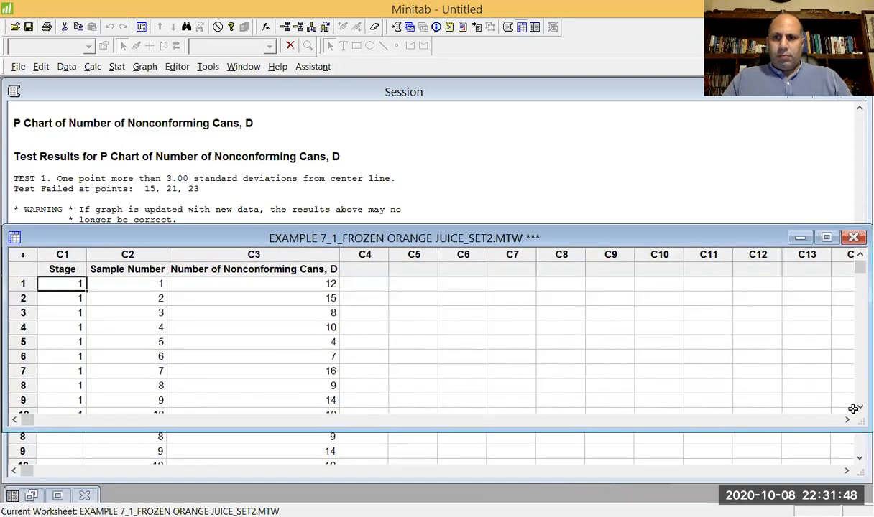
# Examine the SET2 worksheet's stage, sample number and nonconforming can columns from the stage change through the last sample
pyautogui.moveTo(856, 408); pyautogui.dragTo(854, 411)
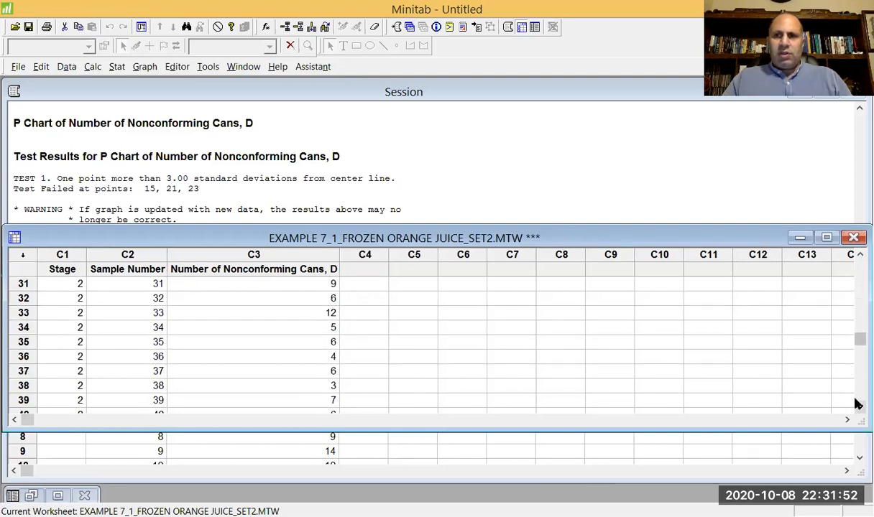
pyautogui.click(857, 256)
pyautogui.click(857, 256)
pyautogui.click(857, 256)
pyautogui.click(857, 256)
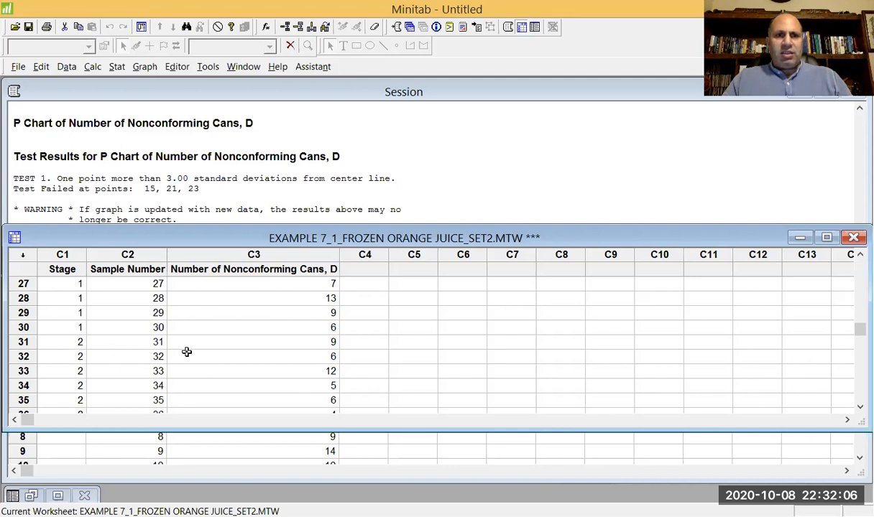
pyautogui.click(857, 410)
pyautogui.click(857, 409)
pyautogui.click(857, 410)
pyautogui.click(856, 410)
pyautogui.click(856, 409)
pyautogui.click(856, 409)
pyautogui.click(857, 409)
pyautogui.click(857, 410)
pyautogui.click(856, 410)
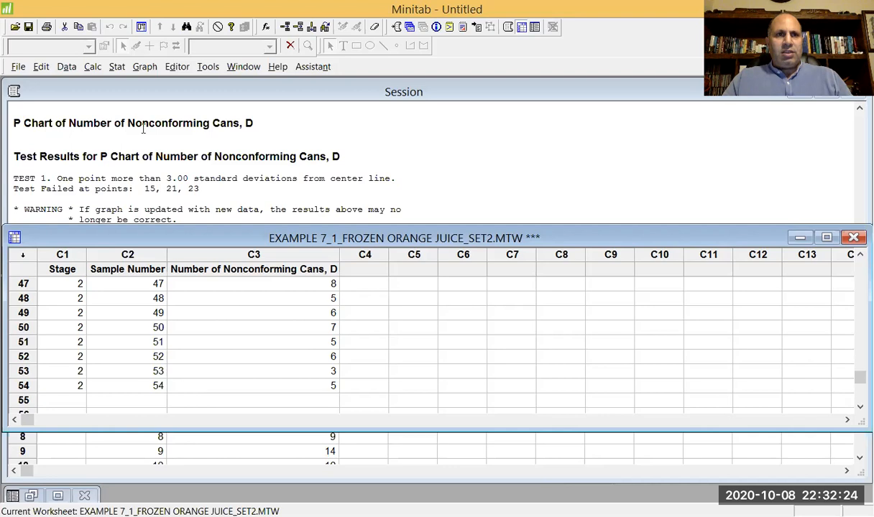
# Start a P chart of the SET2 nonconforming cans and specify a proportion parameter of 0.215 in its options
pyautogui.click(117, 67)
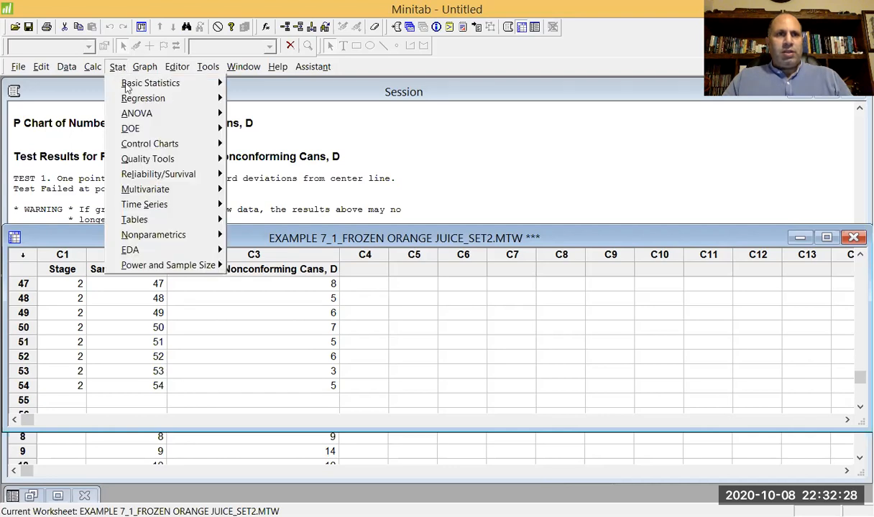
pyautogui.moveTo(143, 140)
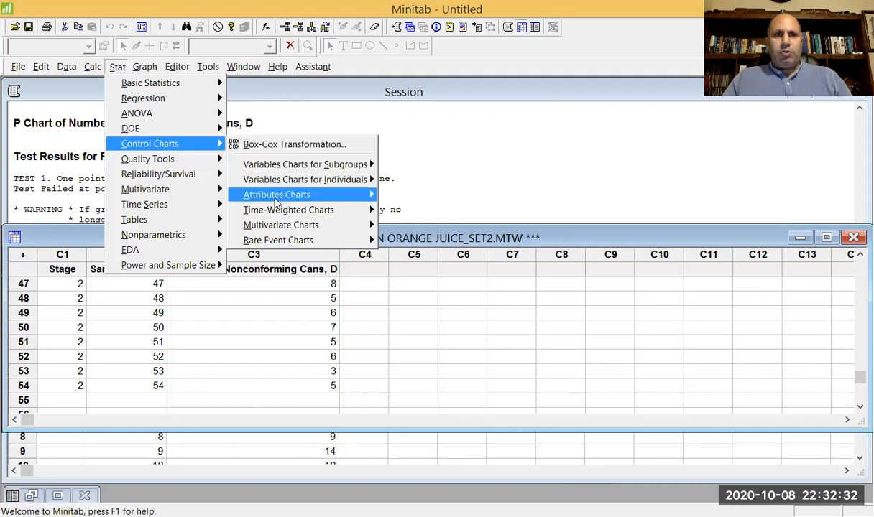
pyautogui.moveTo(293, 201)
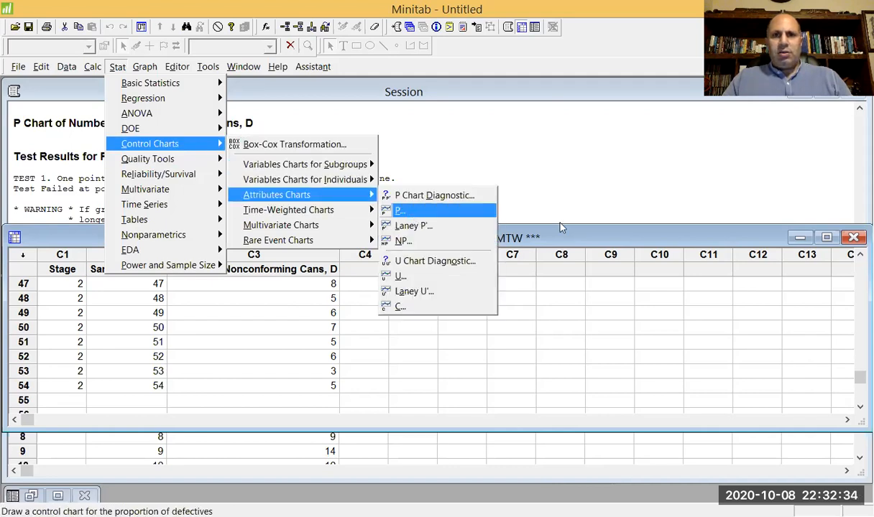
pyautogui.click(391, 210)
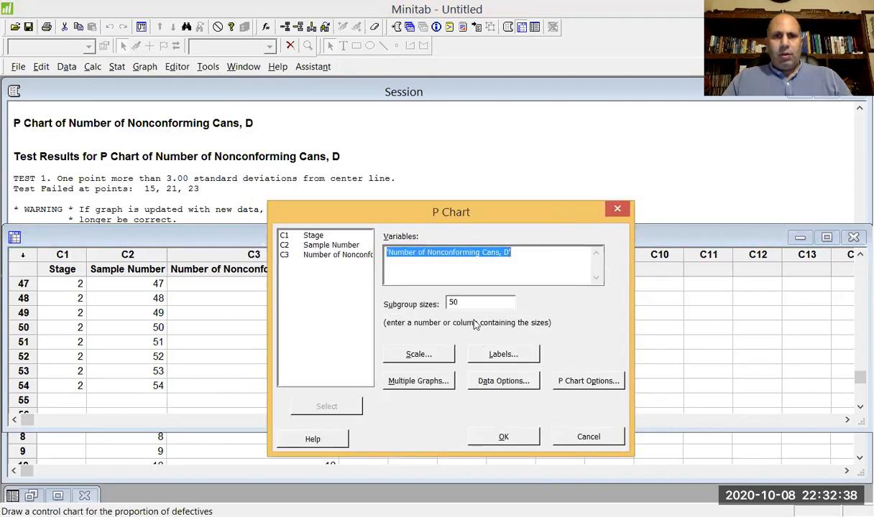
pyautogui.click(574, 385)
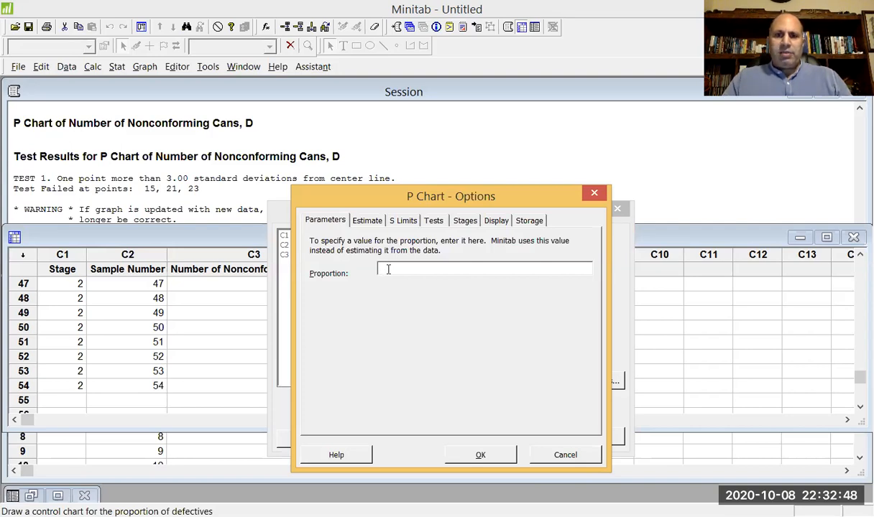
pyautogui.write('0.215')
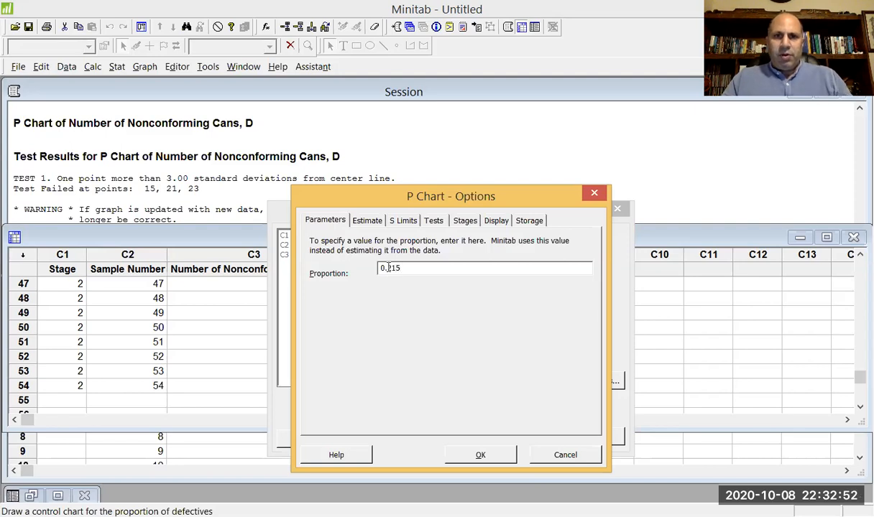
pyautogui.moveTo(450, 199); pyautogui.dragTo(433, 202)
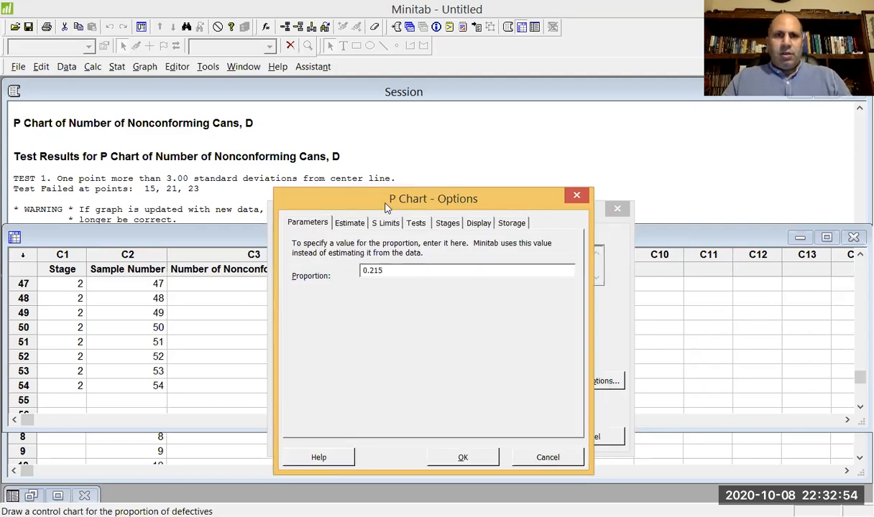
# Clear the list of subgroups omitted from parameter estimation in the P chart options
pyautogui.click(351, 224)
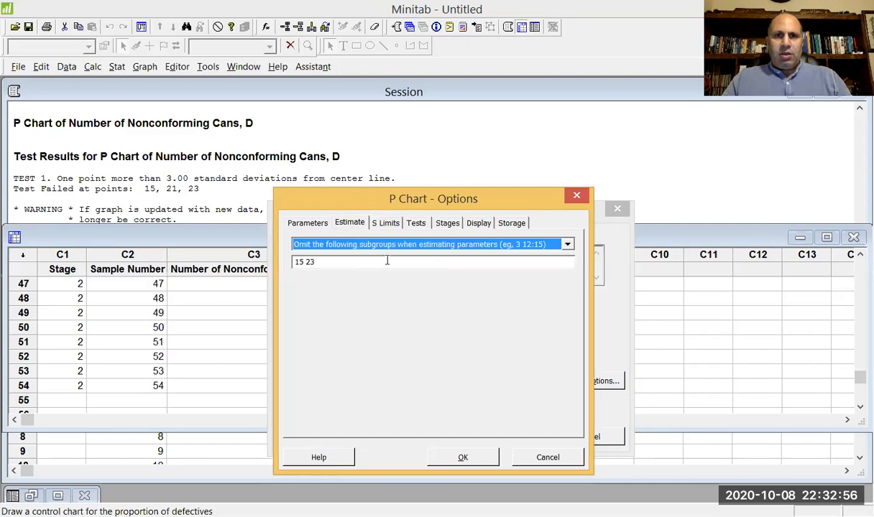
pyautogui.press('Tab')
pyautogui.press('BackSpace')
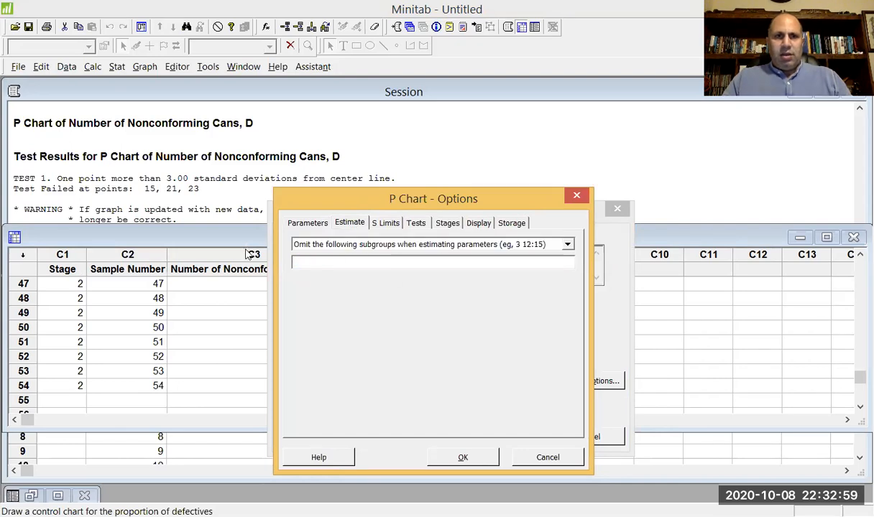
# Define the chart's stages with the Stage variable, starting a new stage with each new value, and generate the P chart
pyautogui.click(385, 227)
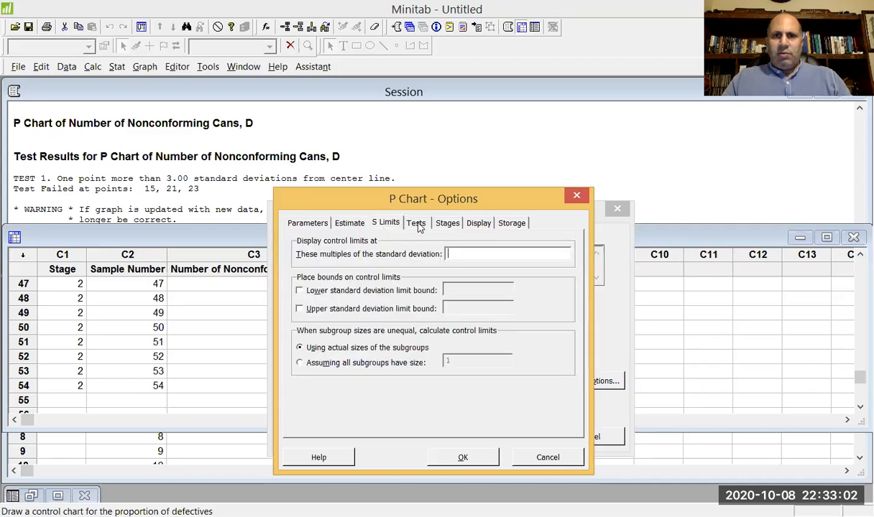
pyautogui.click(417, 224)
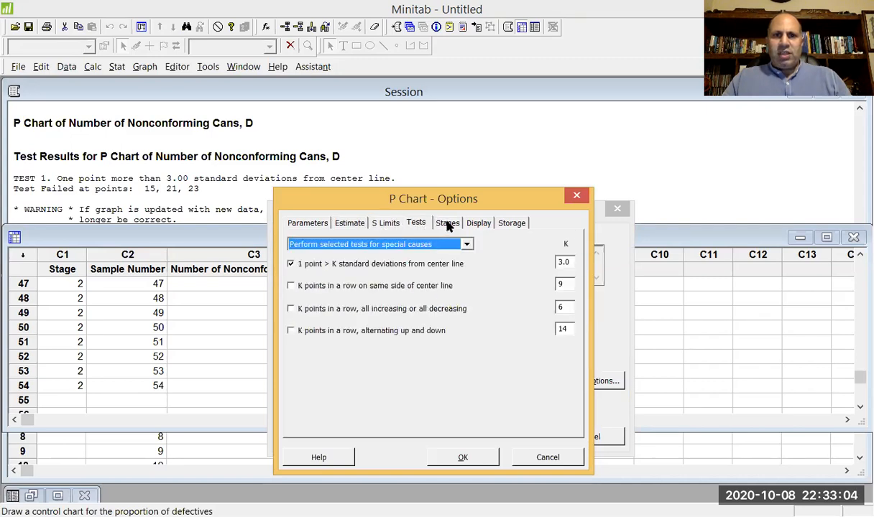
pyautogui.click(447, 224)
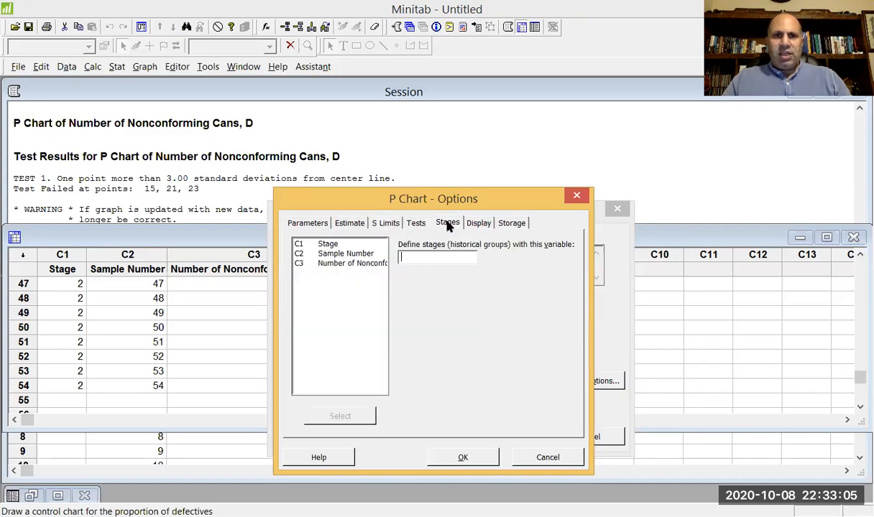
pyautogui.doubleClick(332, 245)
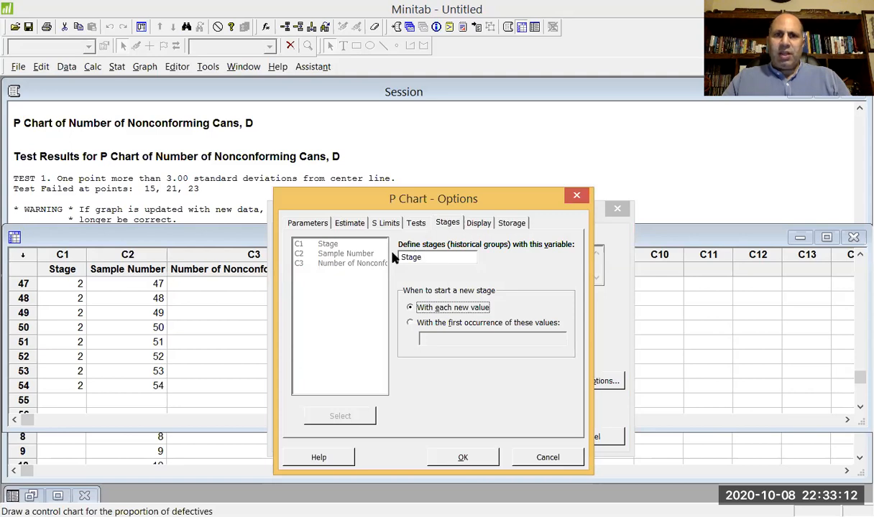
pyautogui.click(476, 224)
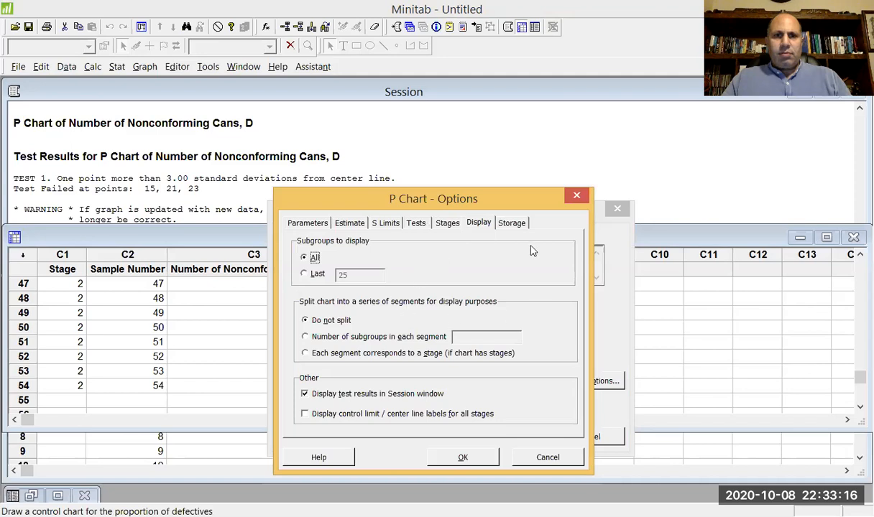
pyautogui.click(512, 223)
pyautogui.click(299, 259)
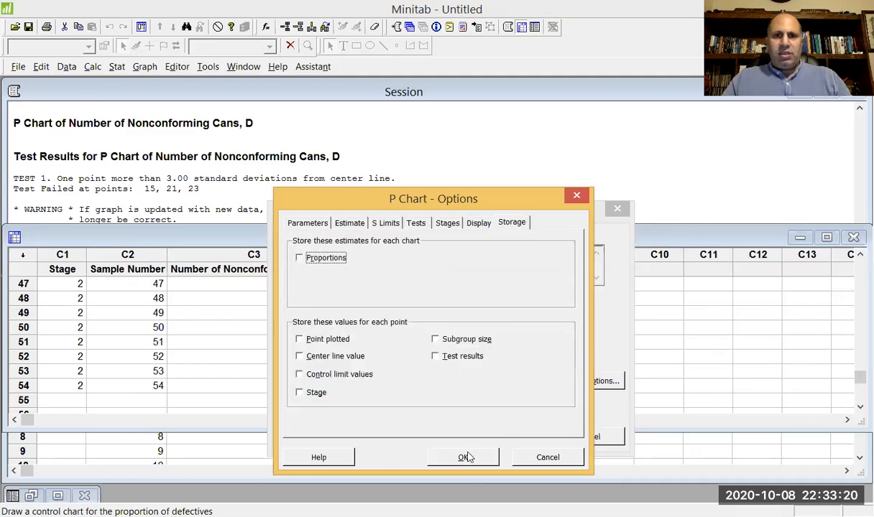
pyautogui.click(467, 457)
pyautogui.click(510, 436)
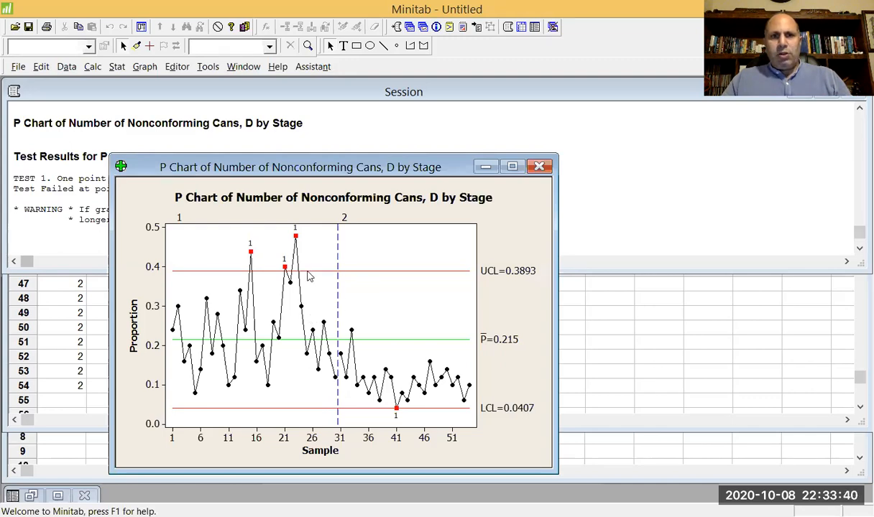
# Inspect the staged P chart's flagged points against the control limits in both stages, and close the graph without saving it
pyautogui.moveTo(309, 277)
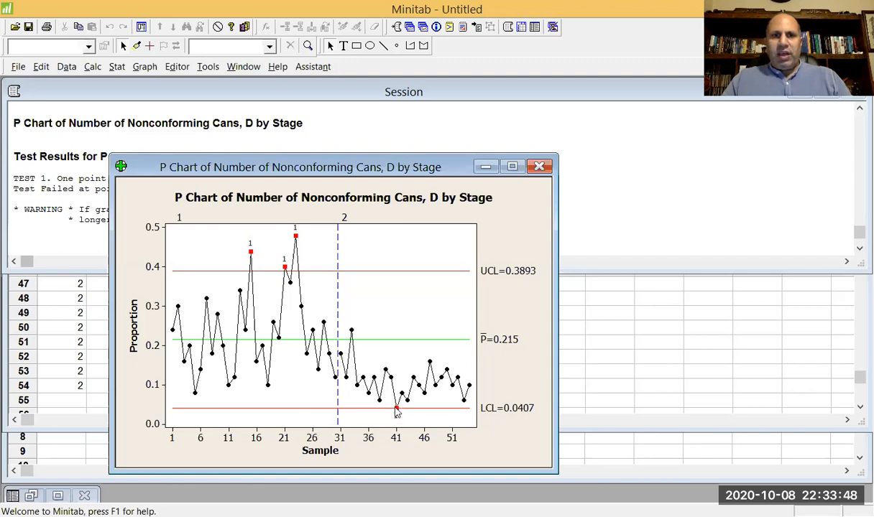
pyautogui.moveTo(398, 412)
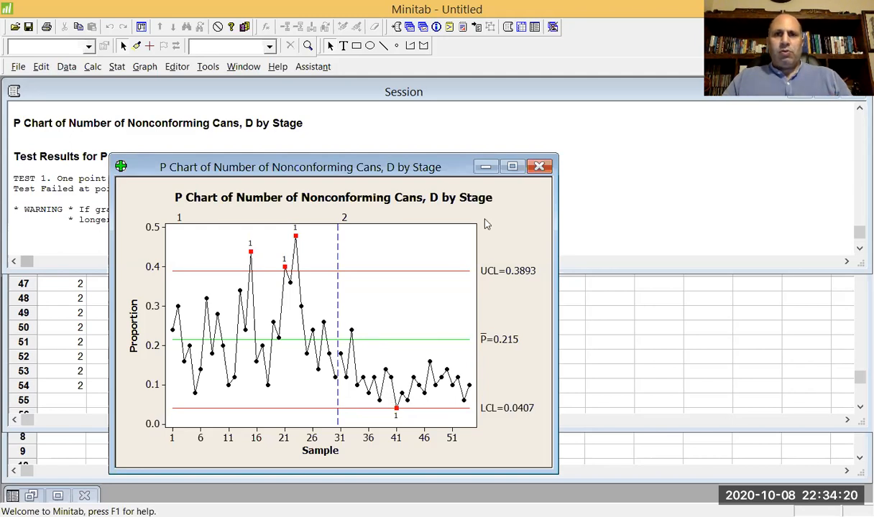
pyautogui.click(539, 167)
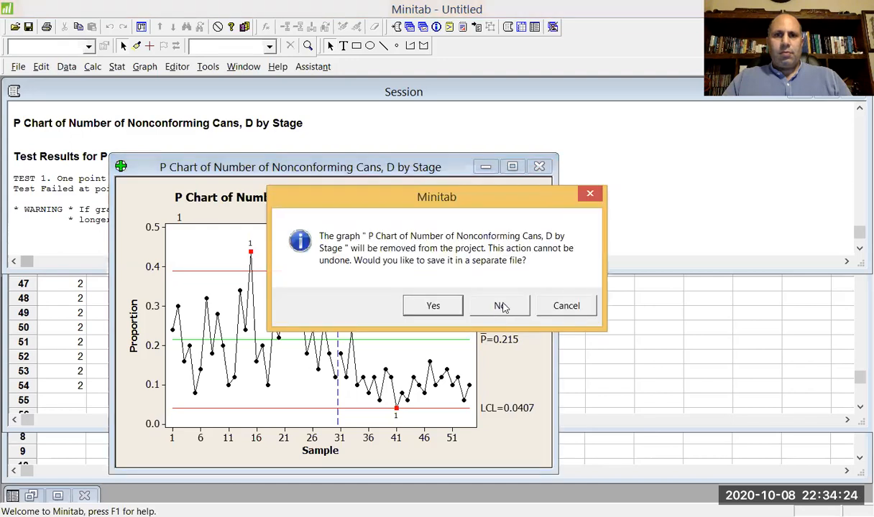
pyautogui.click(503, 306)
# Start another P chart of the nonconforming cans with subgroup size 50 and clear its specified proportion parameter
pyautogui.click(117, 66)
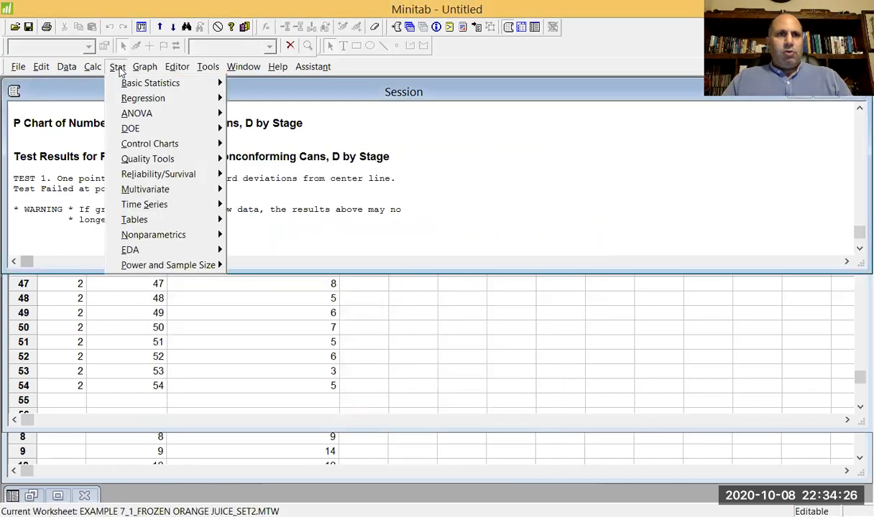
pyautogui.moveTo(135, 144)
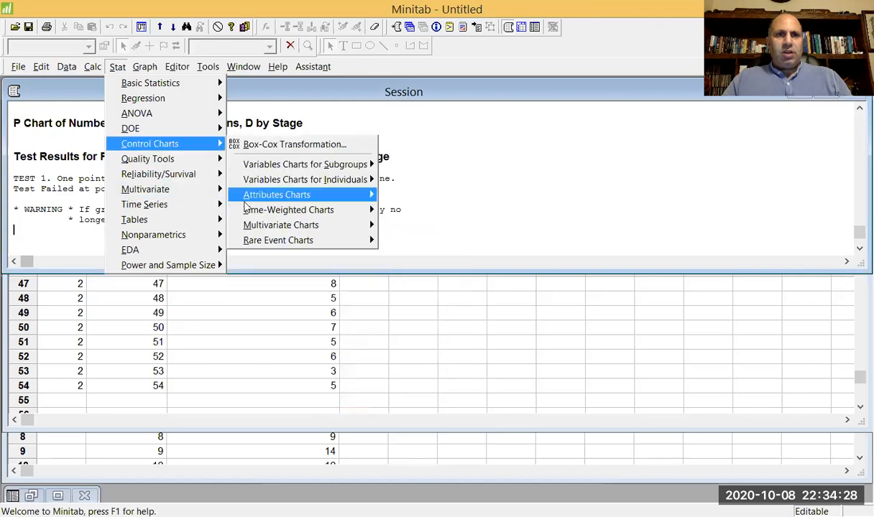
pyautogui.moveTo(260, 201)
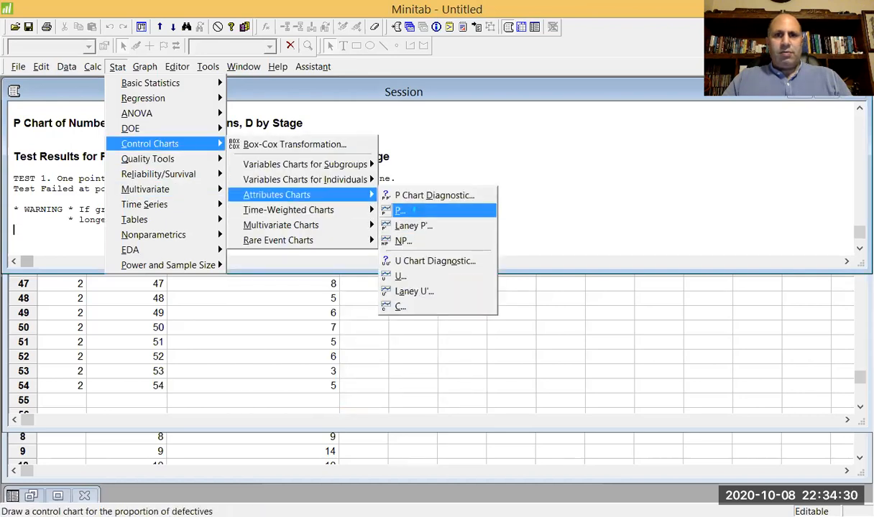
pyautogui.click(400, 210)
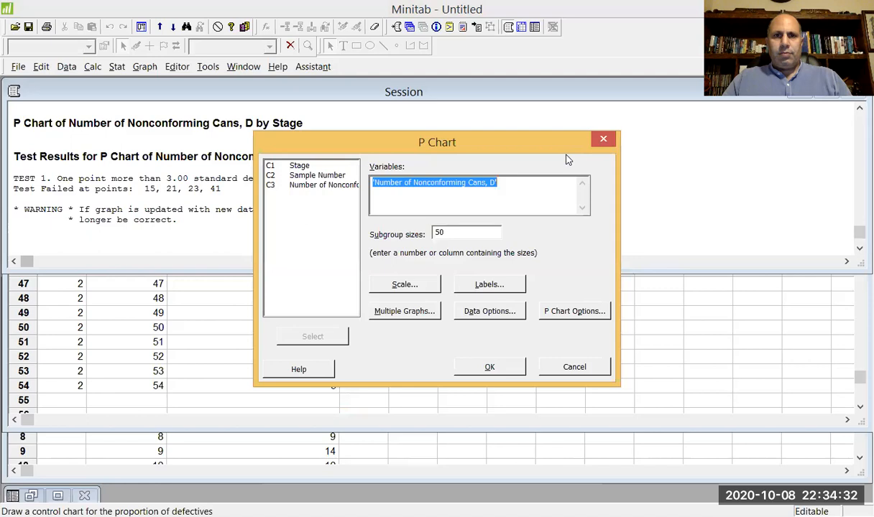
pyautogui.moveTo(541, 141); pyautogui.dragTo(520, 204)
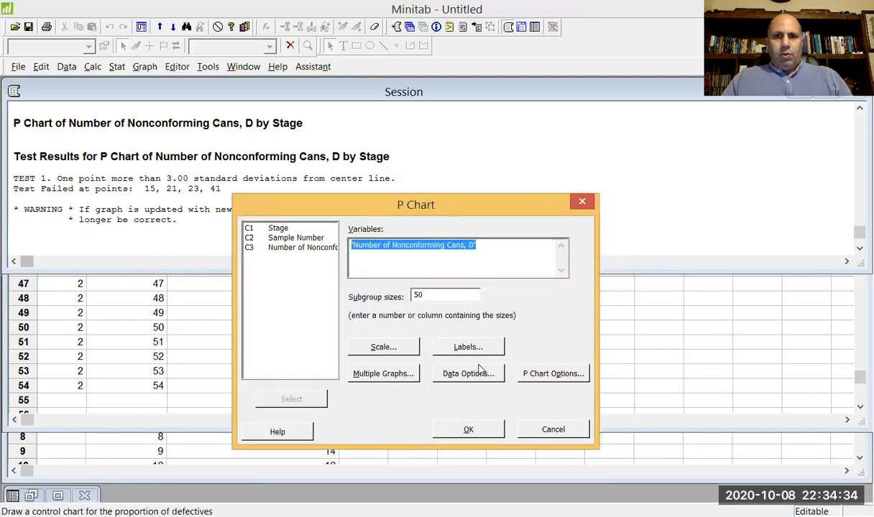
pyautogui.click(526, 373)
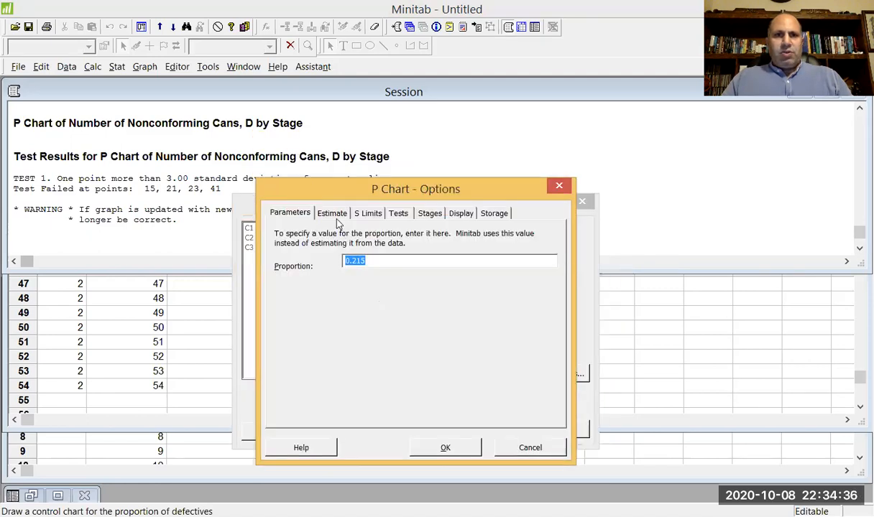
pyautogui.click(338, 219)
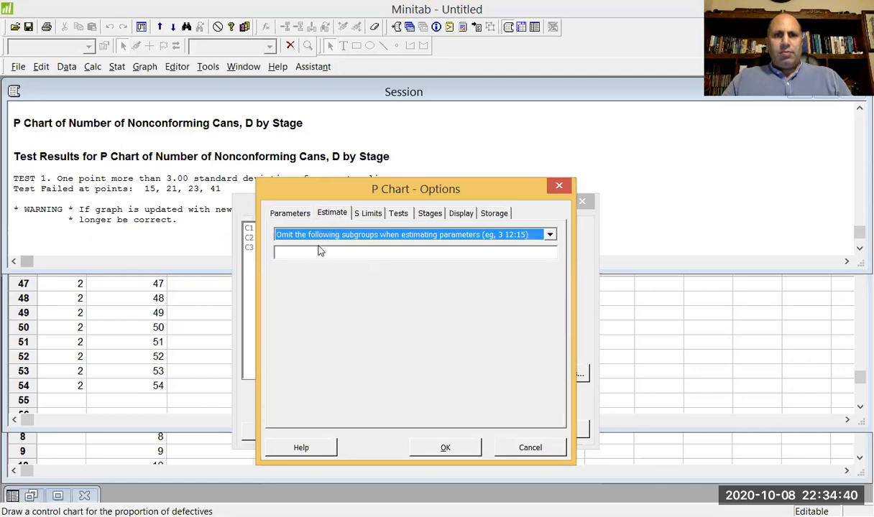
pyautogui.click(288, 212)
pyautogui.press('Delete')
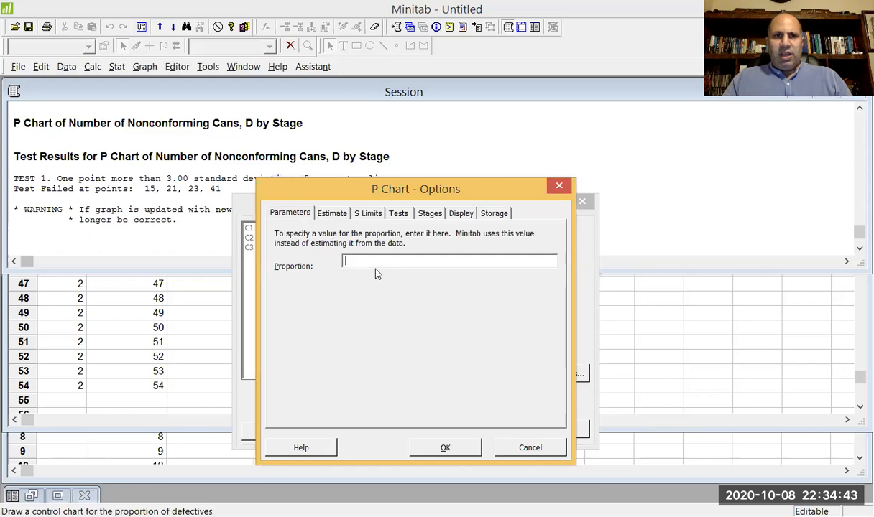
# Set the parameter estimation to use only subgroups 31:54
pyautogui.click(333, 215)
pyautogui.click(309, 253)
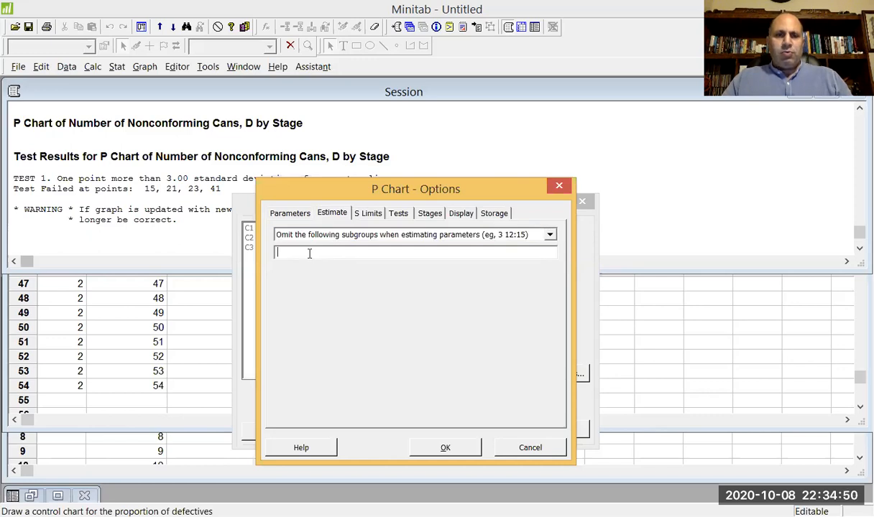
pyautogui.click(302, 234)
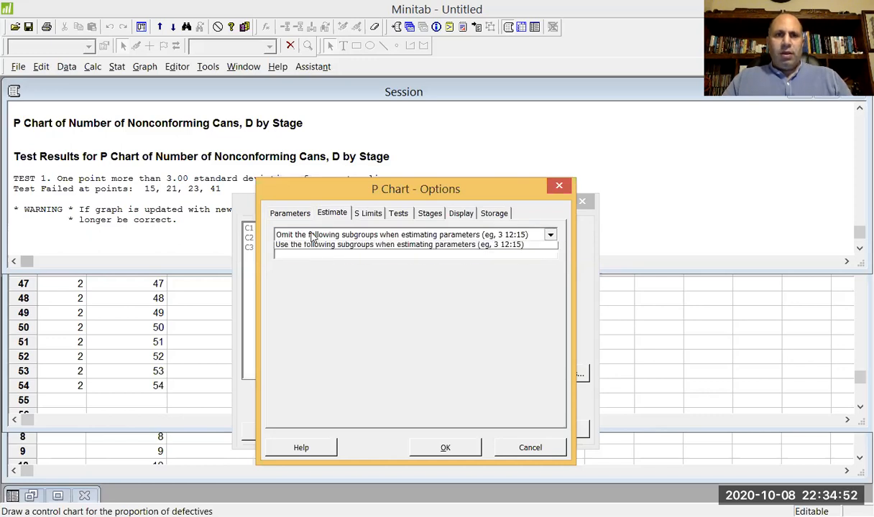
pyautogui.click(317, 258)
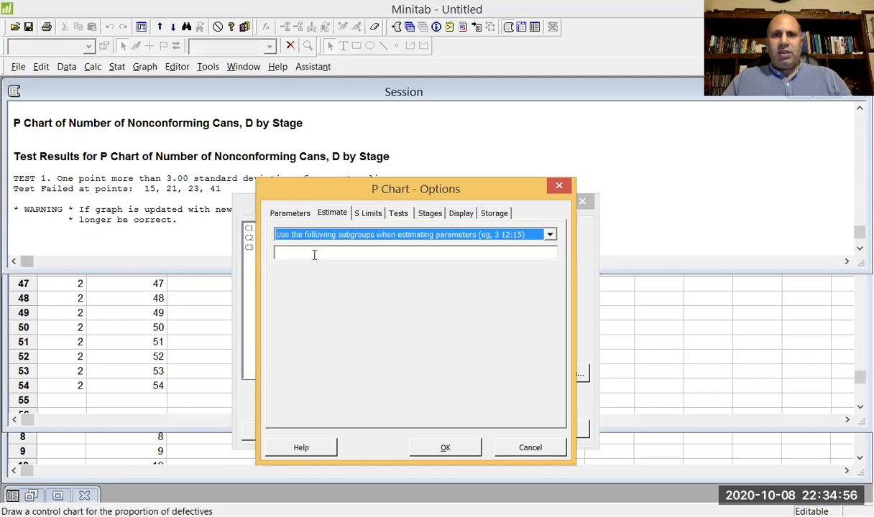
pyautogui.click(314, 254)
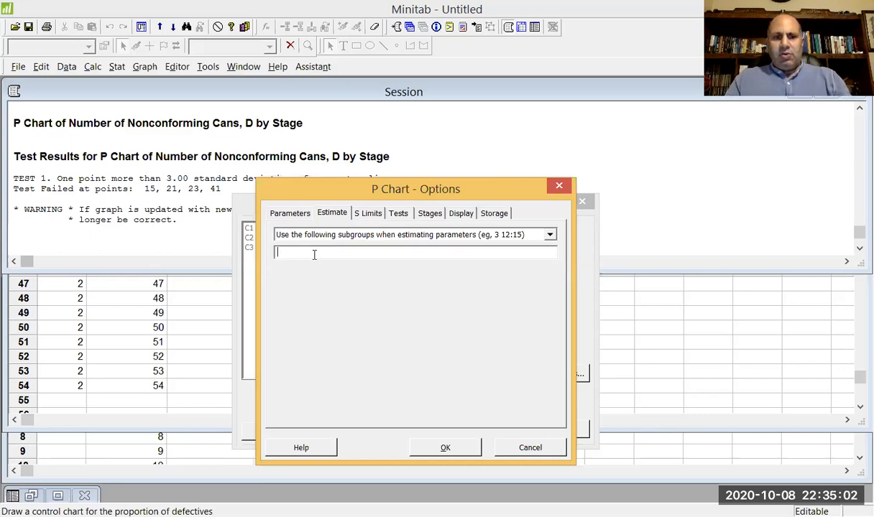
pyautogui.write('31:54')
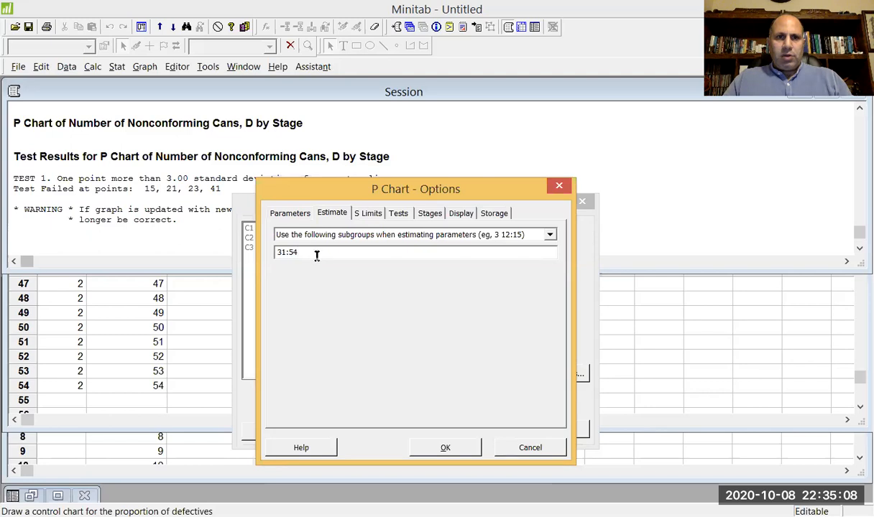
pyautogui.moveTo(301, 253); pyautogui.dragTo(264, 251)
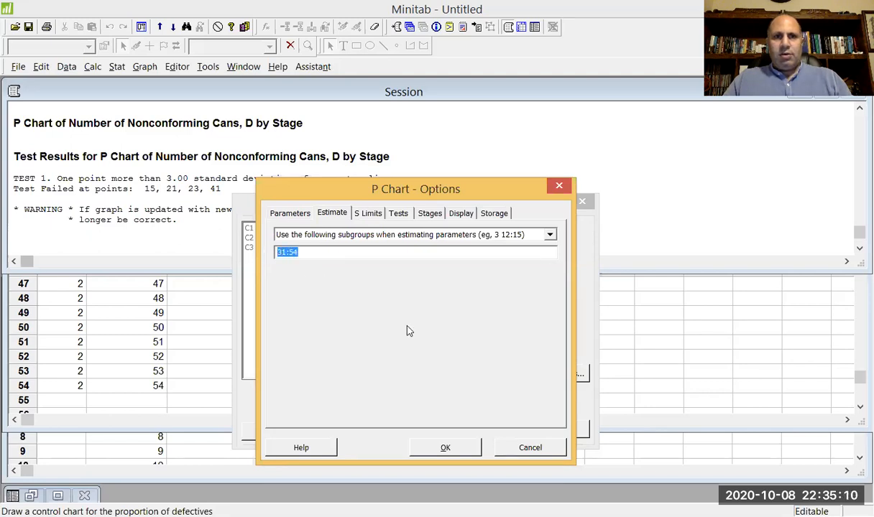
pyautogui.click(316, 255)
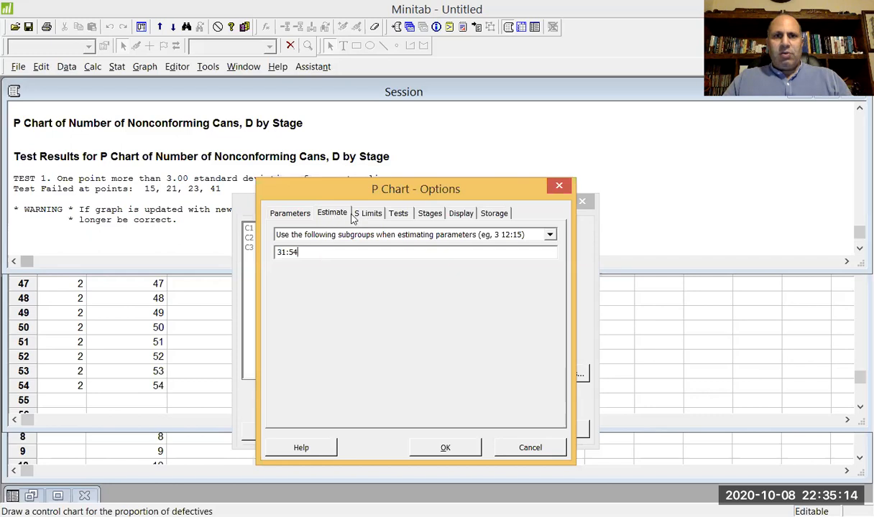
# Check that the Stage variable still defines the chart's stages, and generate the P chart
pyautogui.click(420, 213)
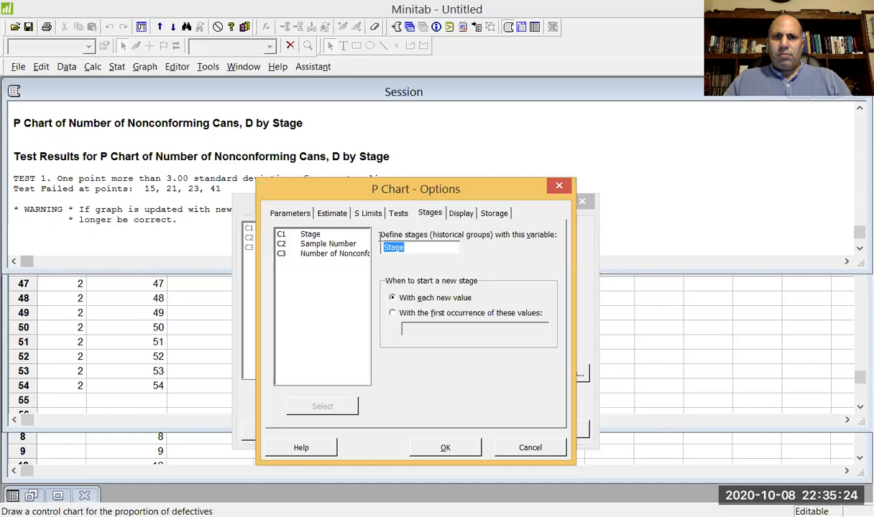
pyautogui.click(463, 451)
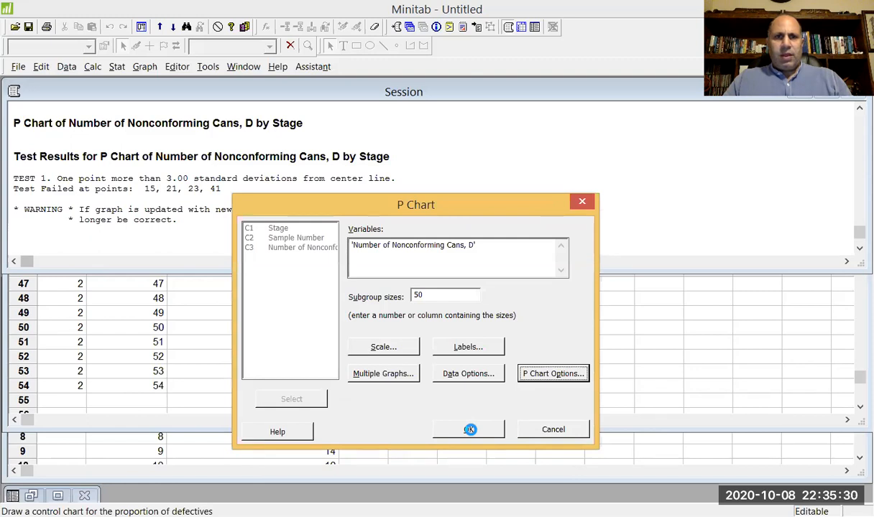
pyautogui.click(469, 430)
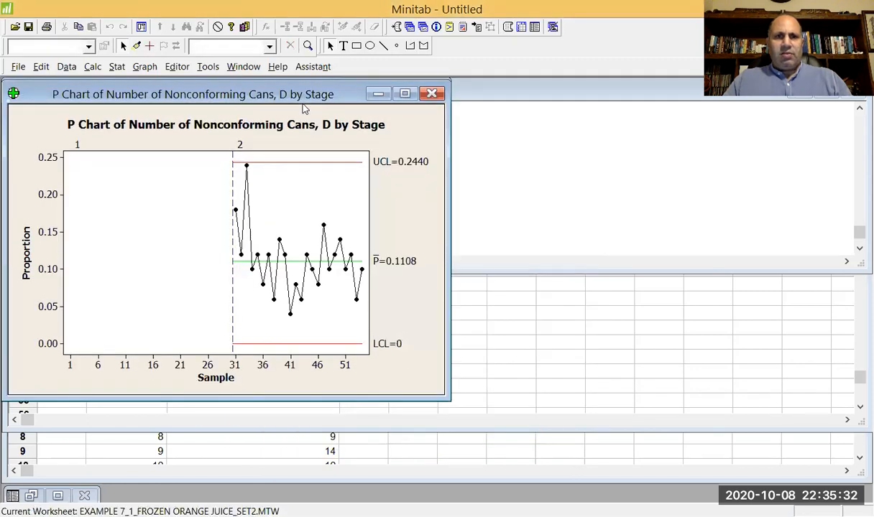
# Reposition the new P chart to examine its stage 2 center line and control limits, and close the graph without saving it
pyautogui.moveTo(305, 108); pyautogui.dragTo(368, 170)
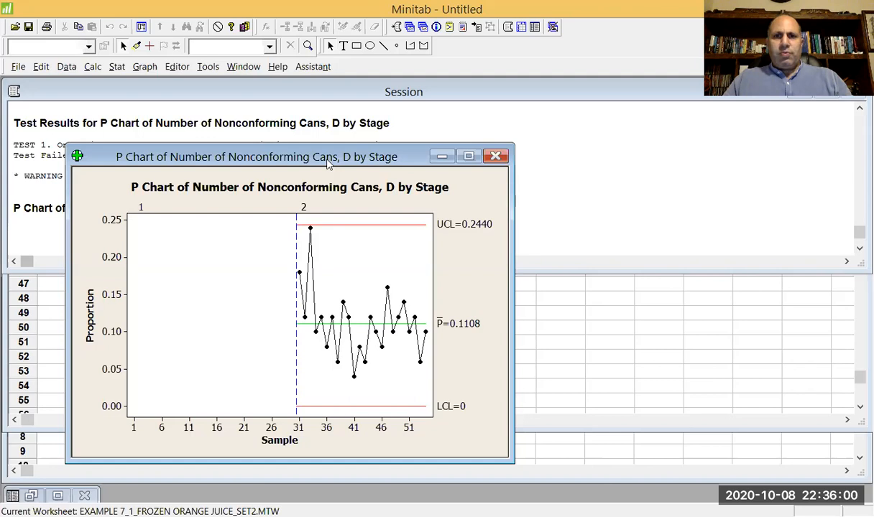
pyautogui.moveTo(327, 164); pyautogui.dragTo(431, 187)
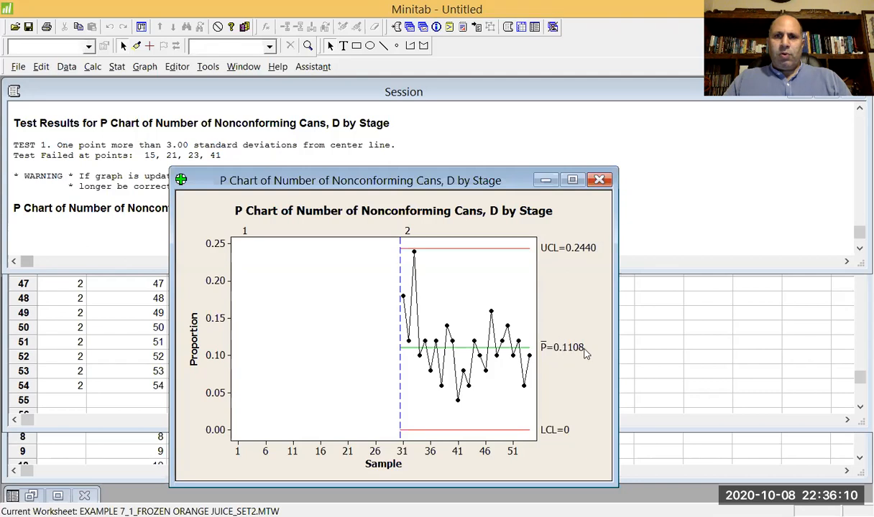
pyautogui.click(599, 181)
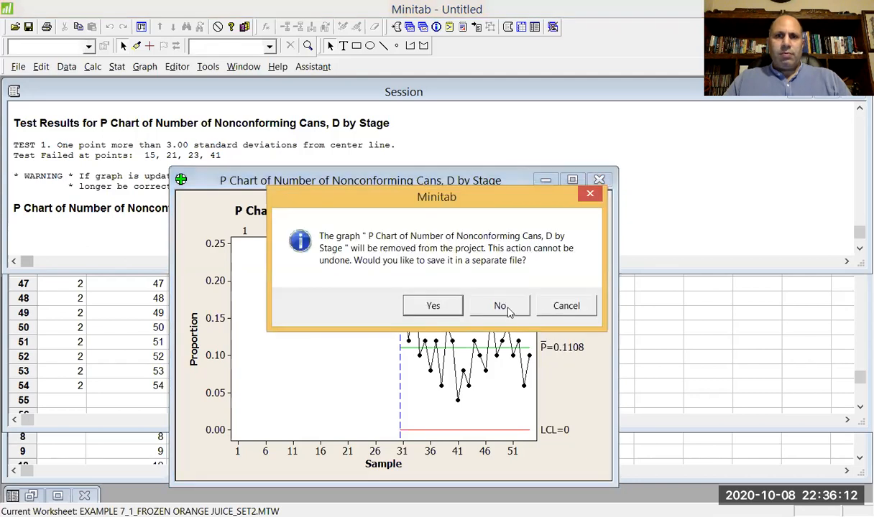
pyautogui.click(500, 306)
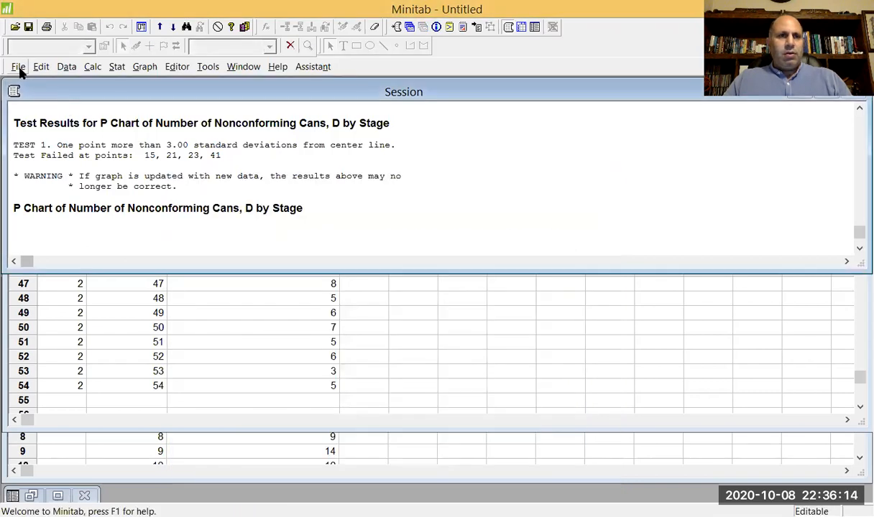
# Add the EXAMPLE 7_1_FROZEN ORANGE JUICE_SET3.MTW worksheet to the project, then move and enlarge its window to show more rows
pyautogui.click(18, 67)
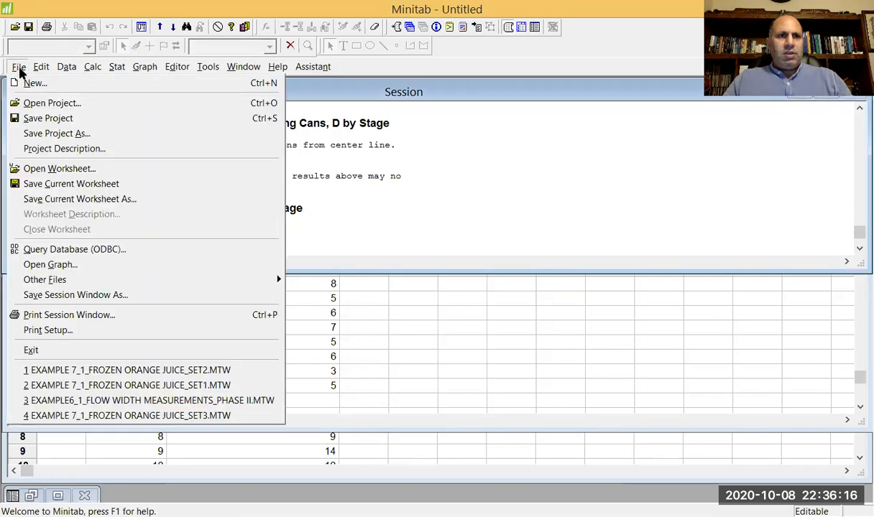
pyautogui.click(167, 415)
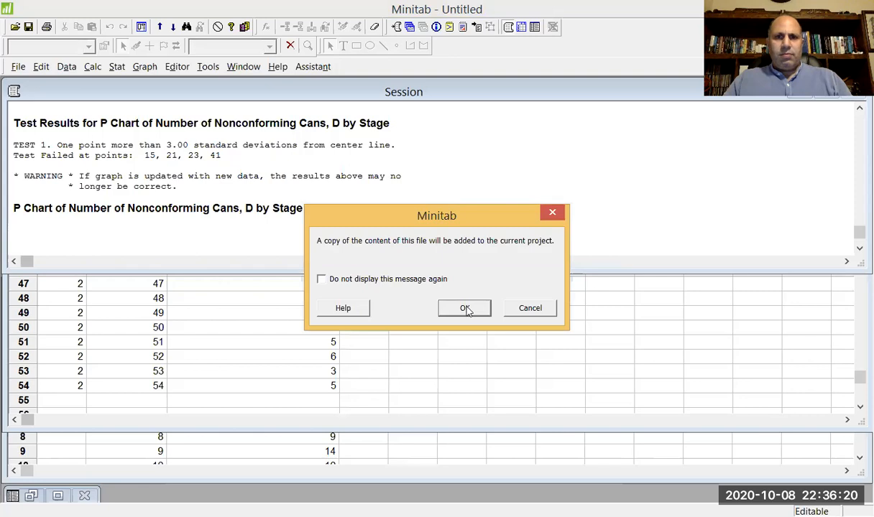
pyautogui.click(464, 308)
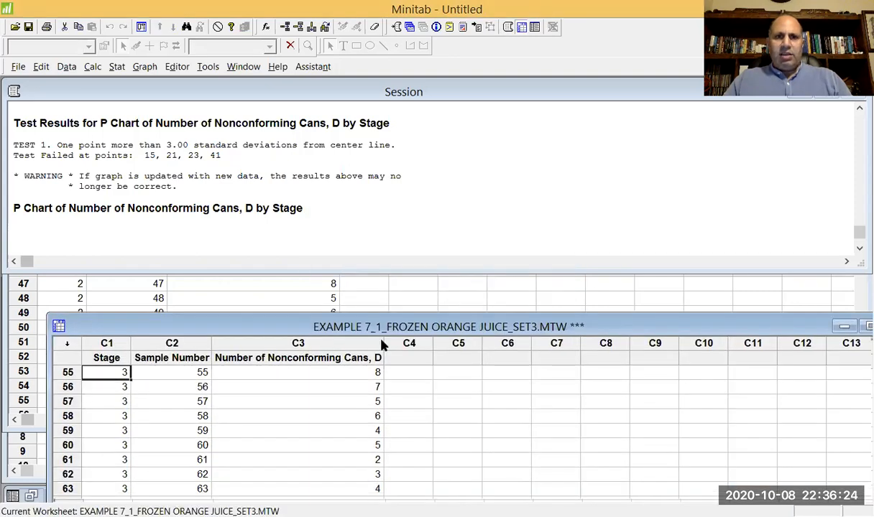
pyautogui.moveTo(381, 329); pyautogui.dragTo(347, 142)
pyautogui.moveTo(385, 335); pyautogui.dragTo(386, 474)
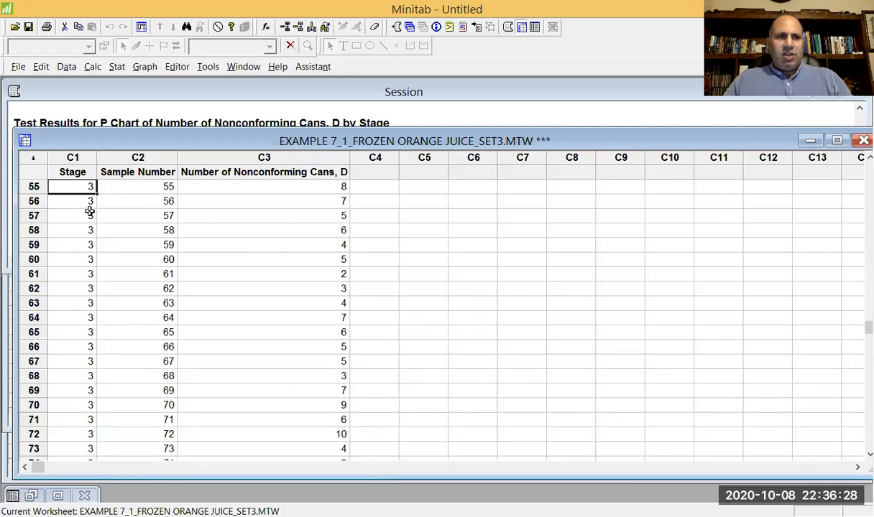
# Examine the Stage, Sample Number and nonconforming cans columns of the SET3 worksheet from the first sample to the last
pyautogui.scroll(5, 76, 207)
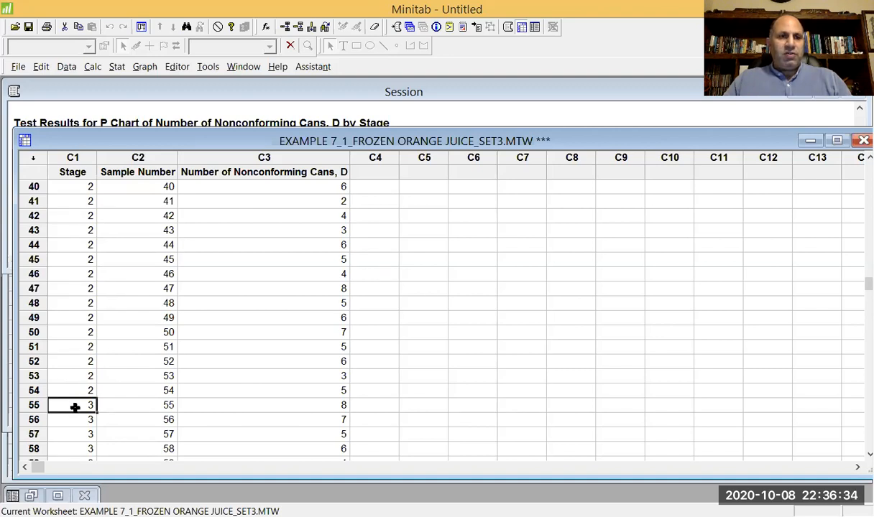
pyautogui.scroll(-13, 75, 407)
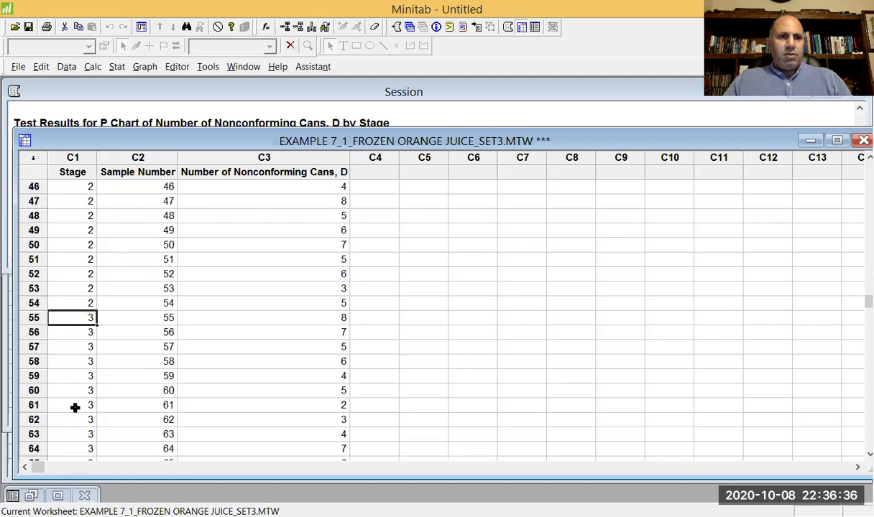
pyautogui.scroll(-2, 74, 407)
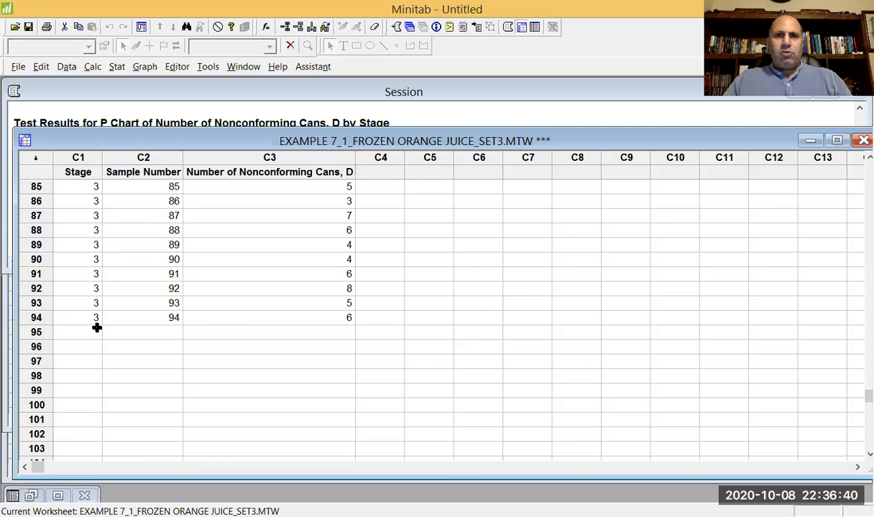
pyautogui.scroll(20, 151, 284)
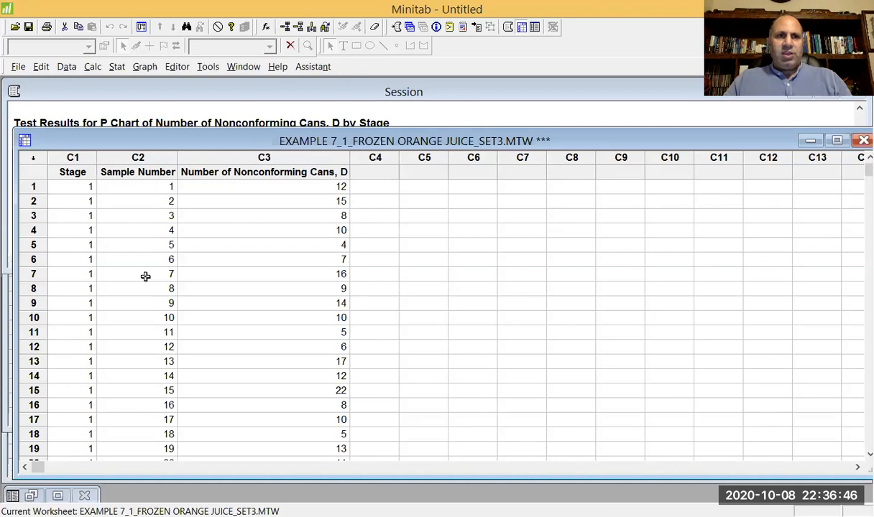
pyautogui.scroll(-20, 145, 276)
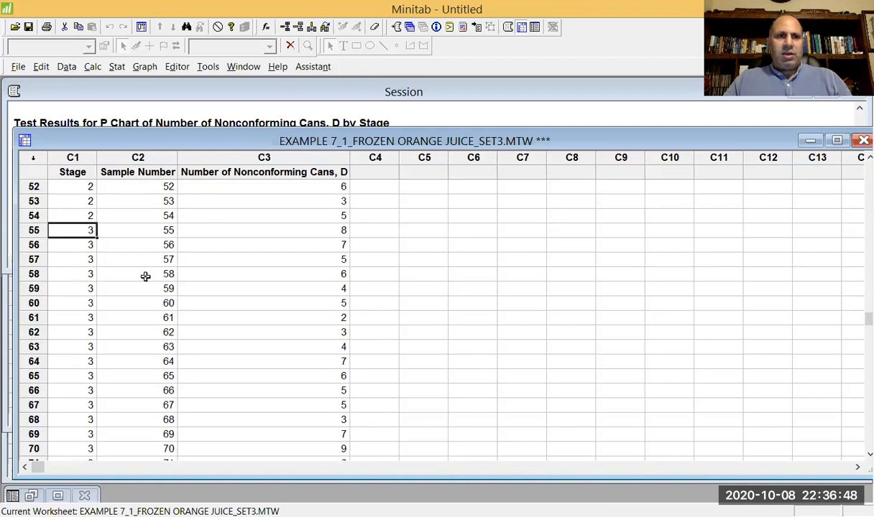
pyautogui.scroll(20, 145, 276)
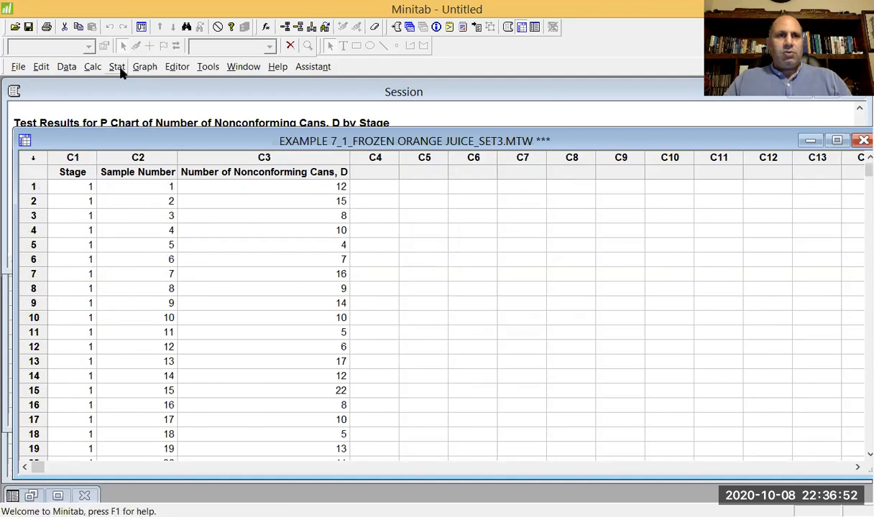
# Start a P chart of Number of Nonconforming Cans, D with subgroup size 50 for the SET3 worksheet and reposition its dialog
pyautogui.click(118, 66)
pyautogui.moveTo(130, 86)
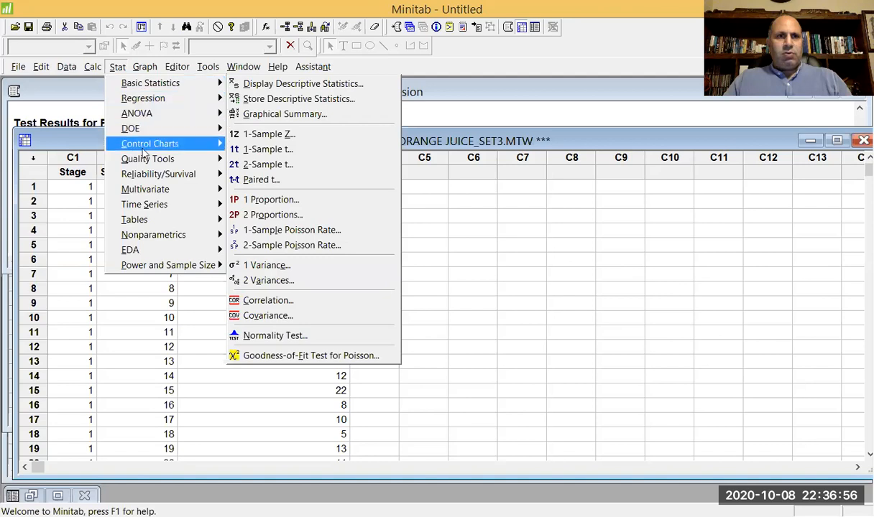
pyautogui.moveTo(143, 153)
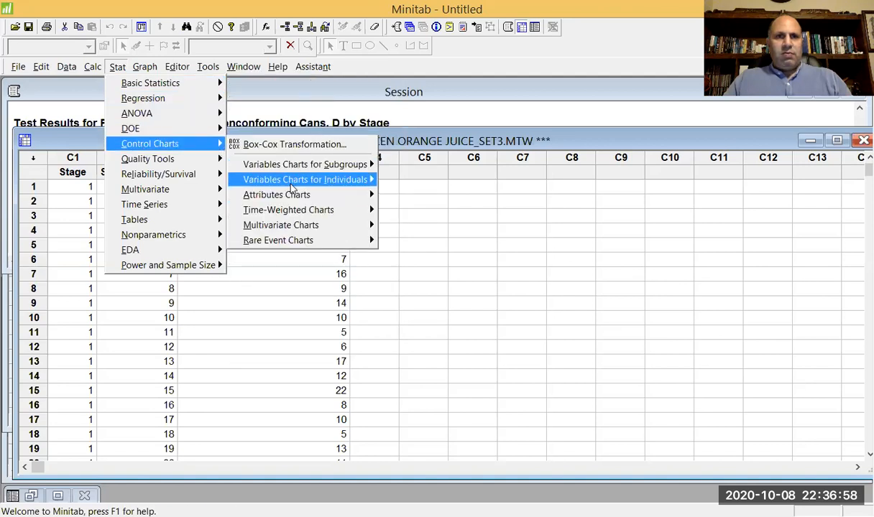
pyautogui.moveTo(293, 199)
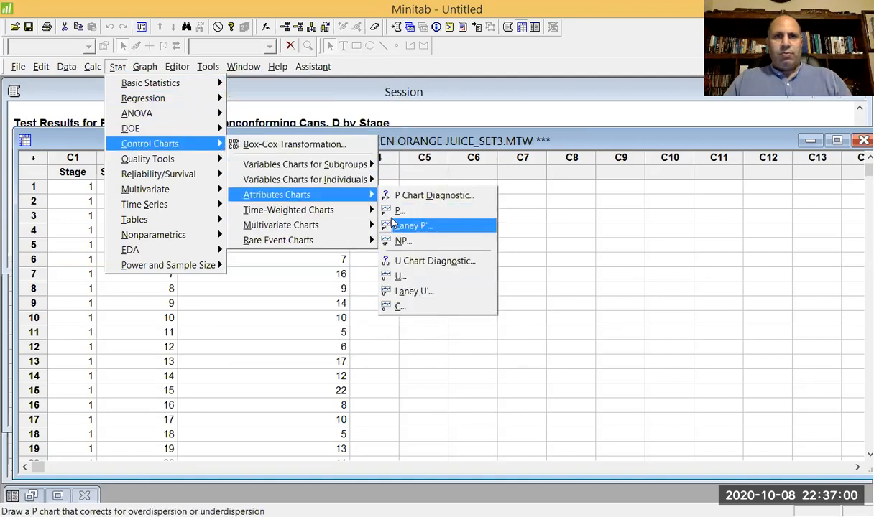
pyautogui.click(400, 210)
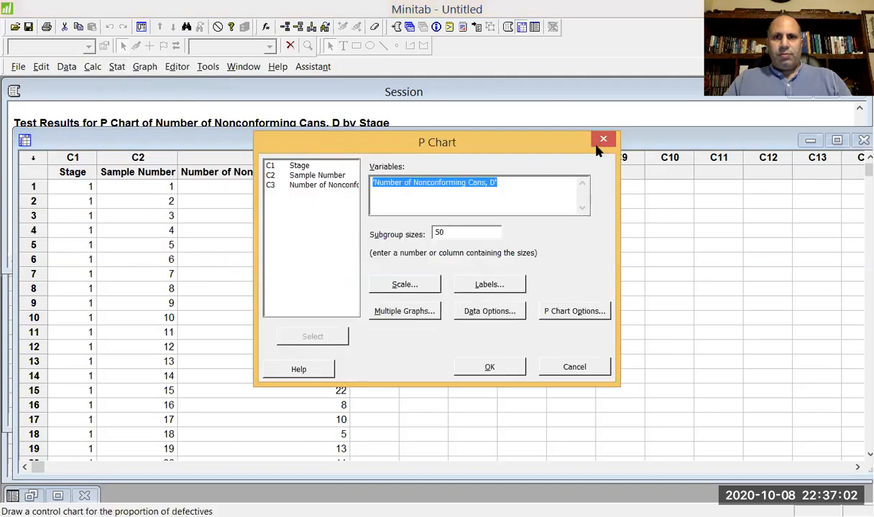
pyautogui.moveTo(544, 152); pyautogui.dragTo(544, 237)
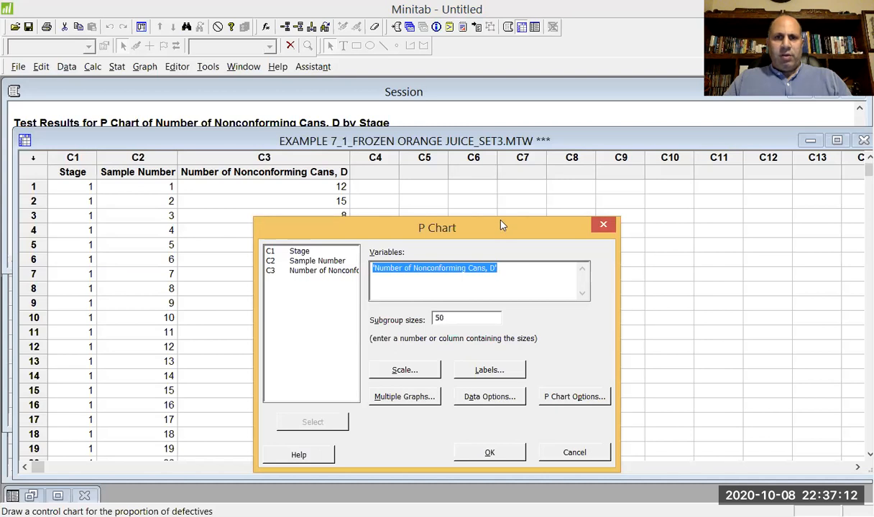
pyautogui.moveTo(501, 226); pyautogui.dragTo(499, 180)
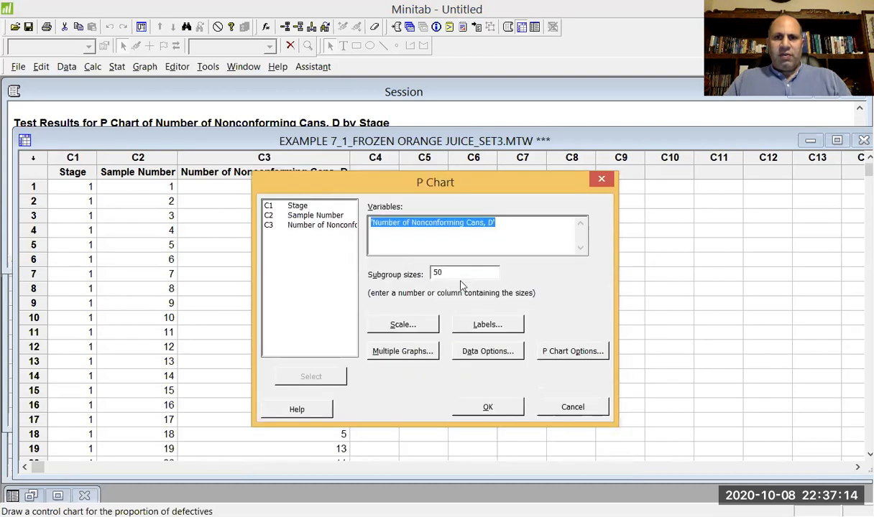
# Set the P chart's specified proportion parameter to 0.1108
pyautogui.click(554, 357)
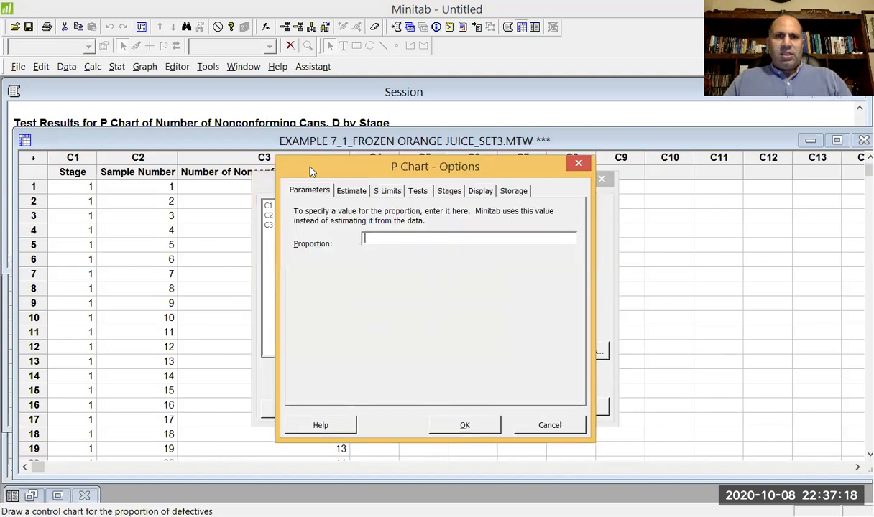
pyautogui.moveTo(310, 171); pyautogui.dragTo(236, 220)
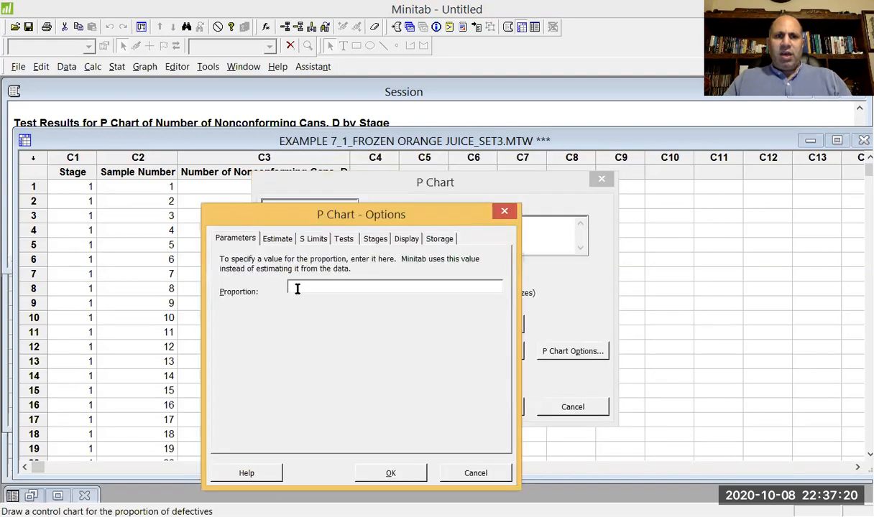
pyautogui.click(297, 289)
pyautogui.write('0')
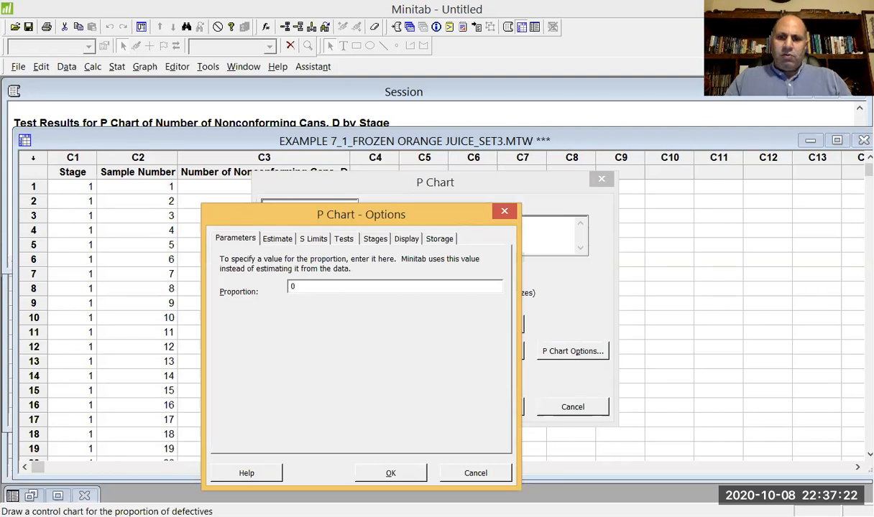
pyautogui.write('.1108')
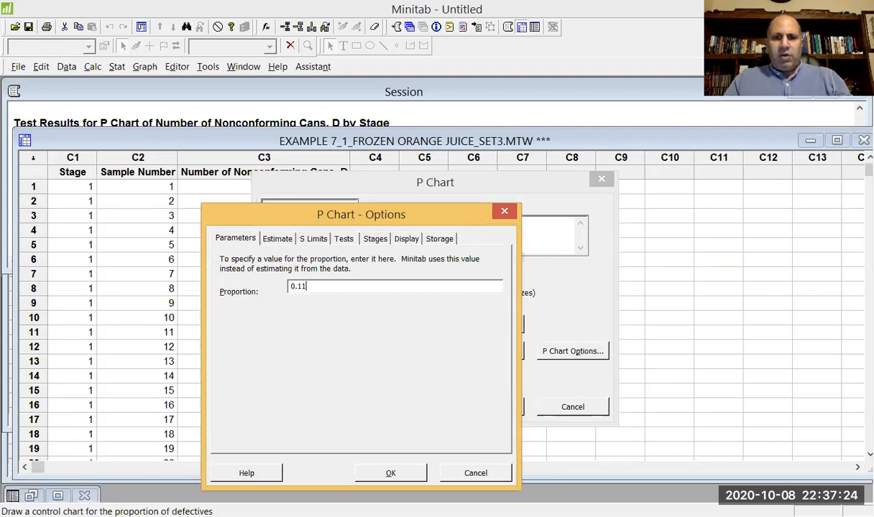
# Check the chart's stage variable, display and storage options, then generate the P chart and reposition its graph window
pyautogui.click(314, 240)
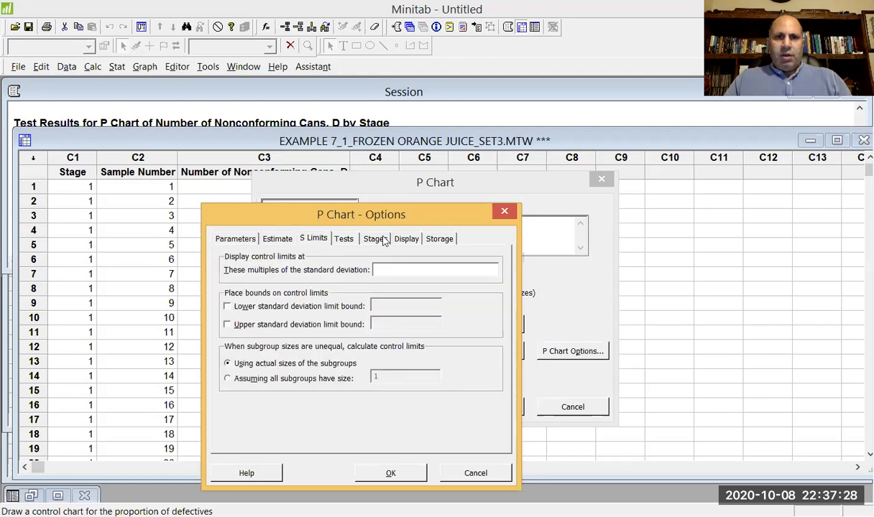
pyautogui.click(375, 240)
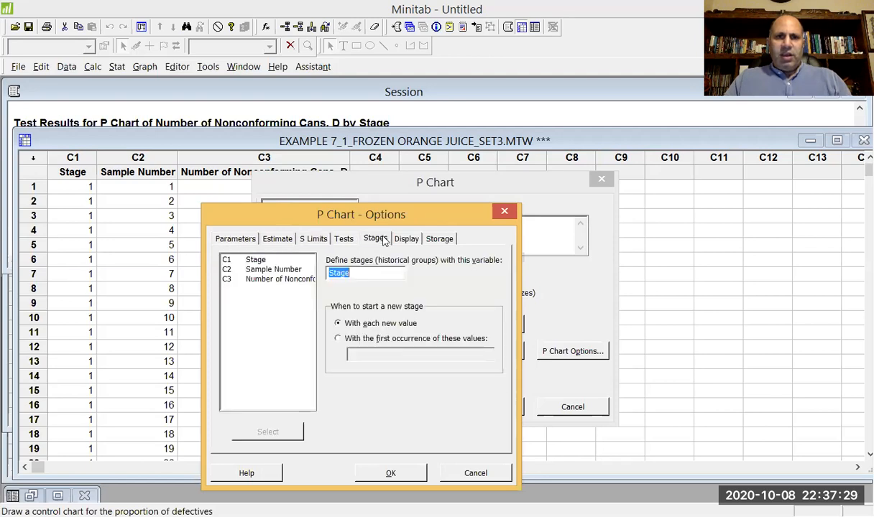
pyautogui.click(368, 274)
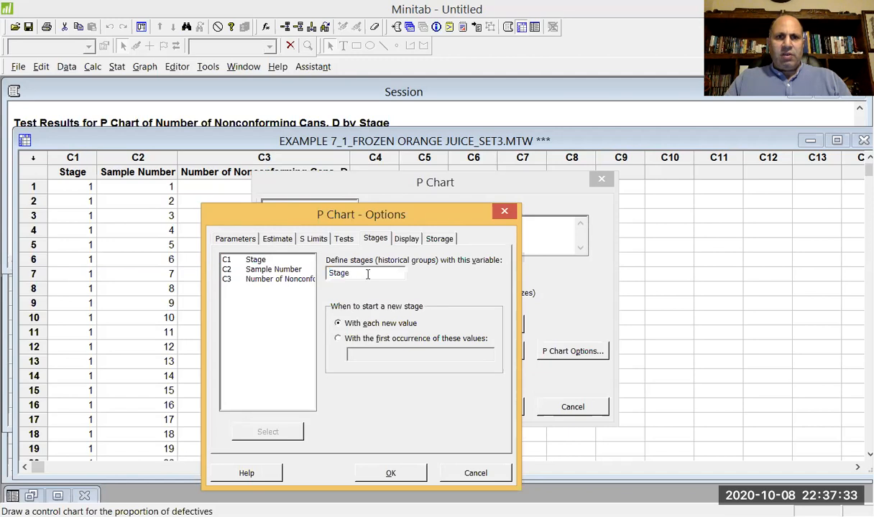
pyautogui.click(403, 239)
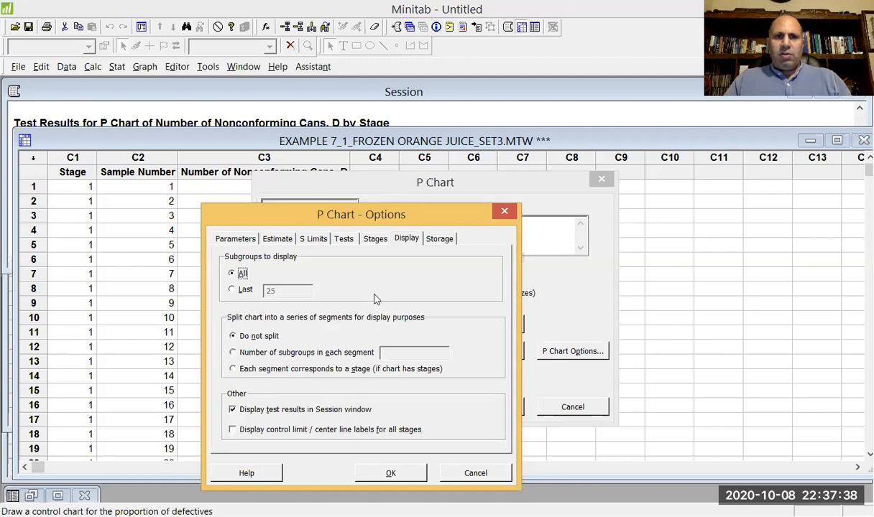
pyautogui.click(443, 240)
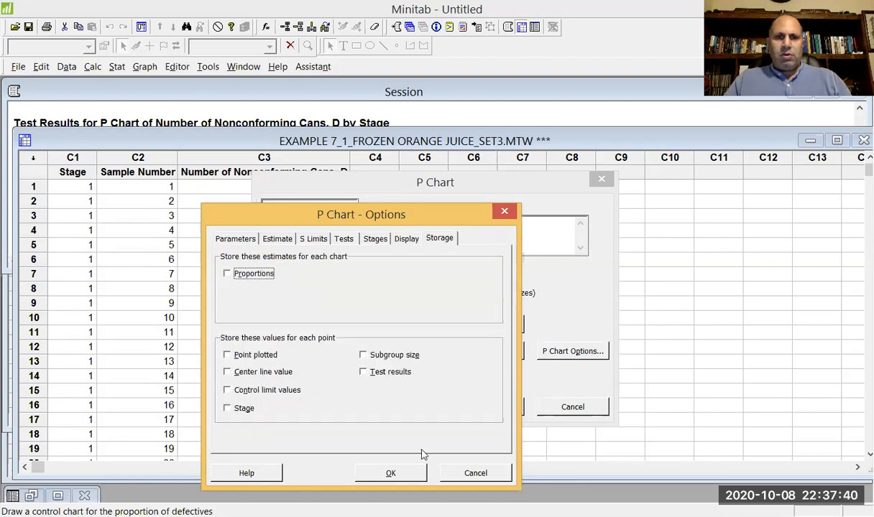
pyautogui.click(413, 472)
pyautogui.click(489, 407)
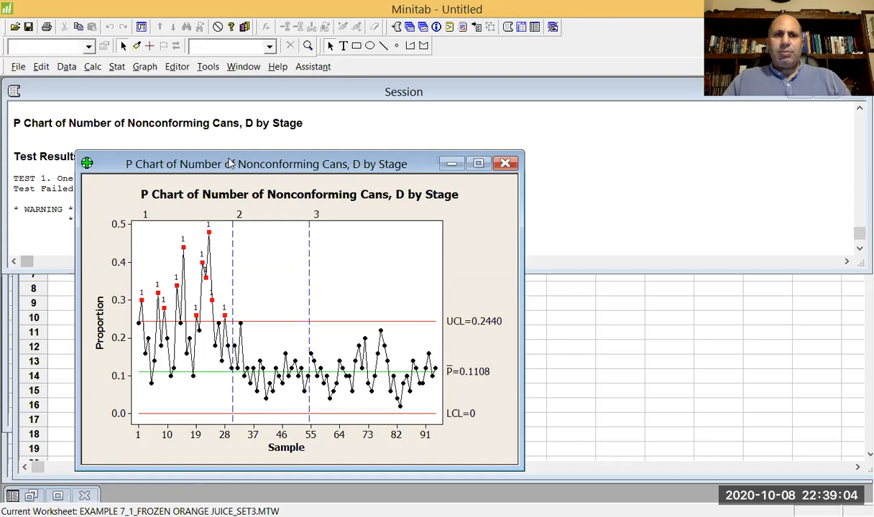
pyautogui.moveTo(229, 164); pyautogui.dragTo(294, 152)
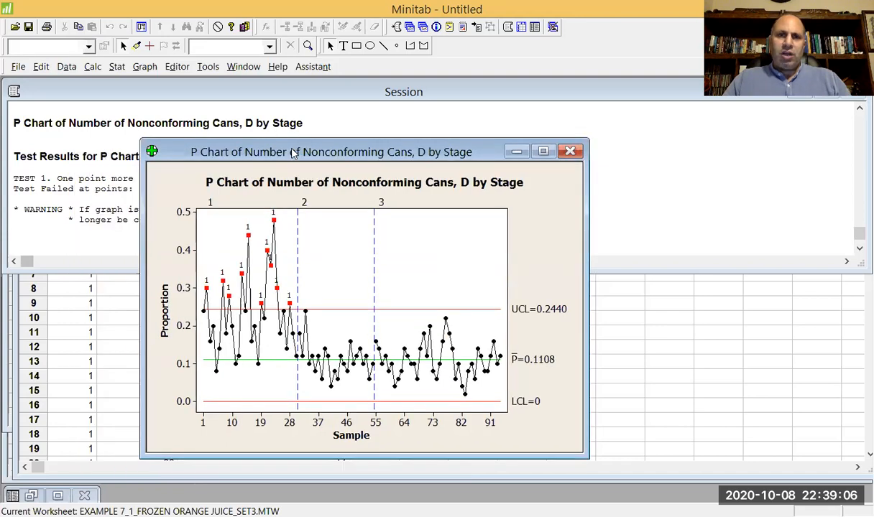